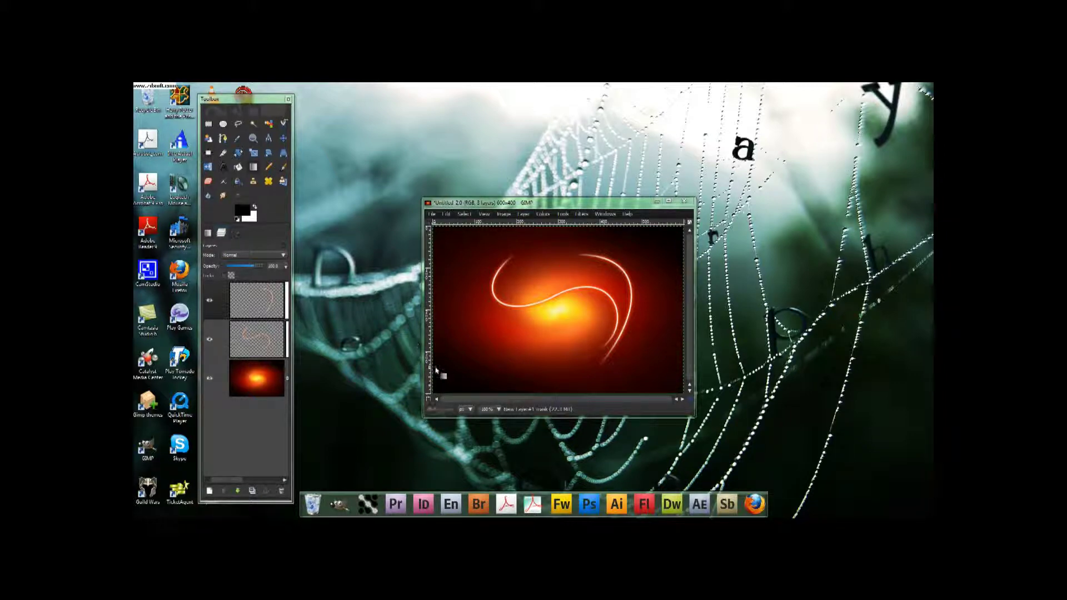
# - Draw a two-anchor path with the Paths tool above and below the glow's centre, bending its curve outward to the right
pyautogui.click(216, 235)
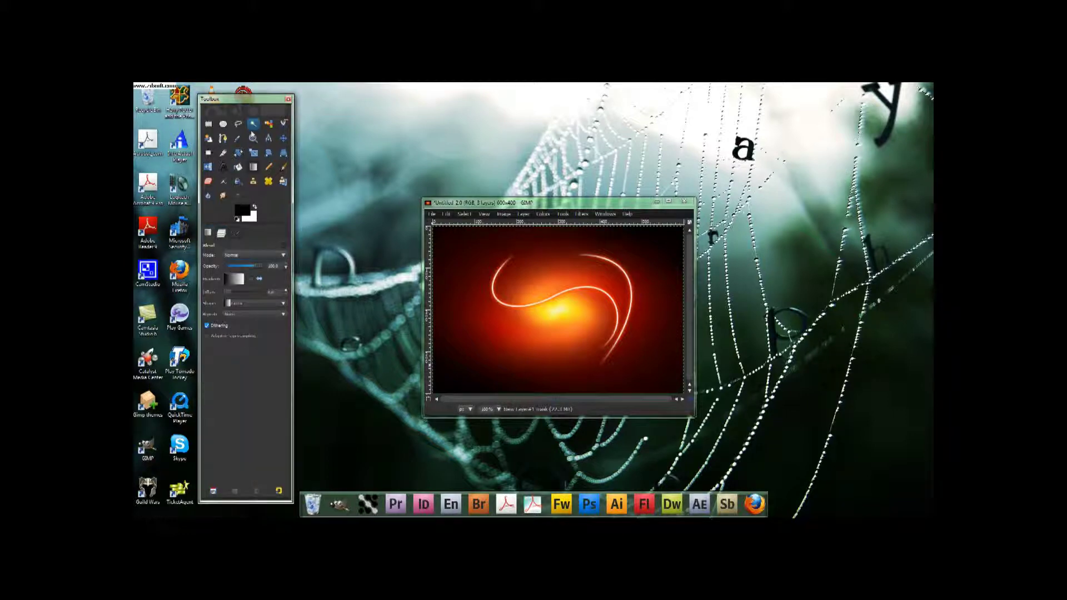
pyautogui.click(222, 138)
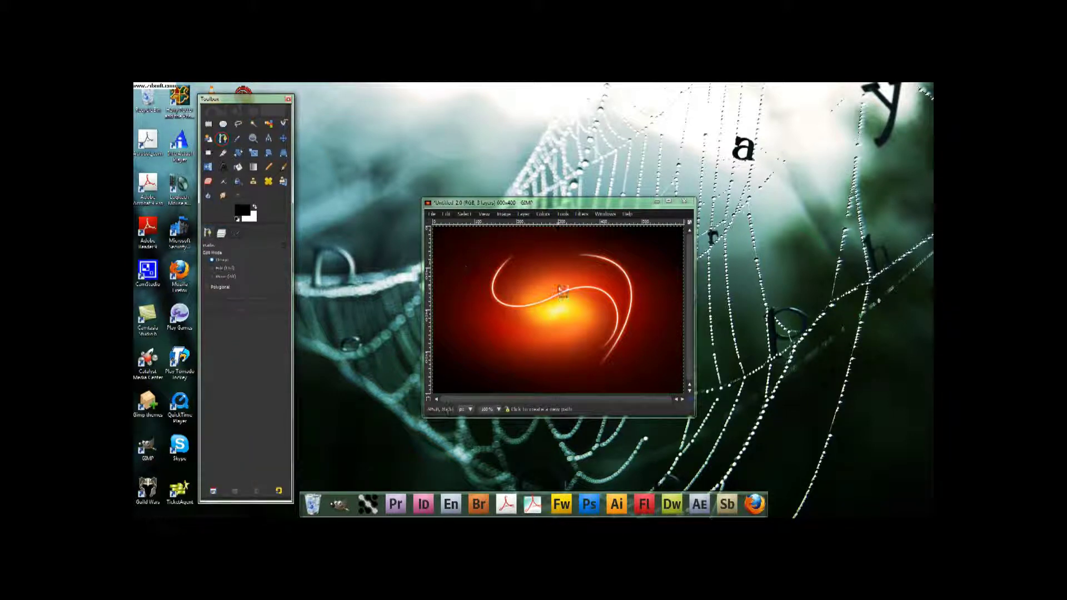
pyautogui.click(547, 271)
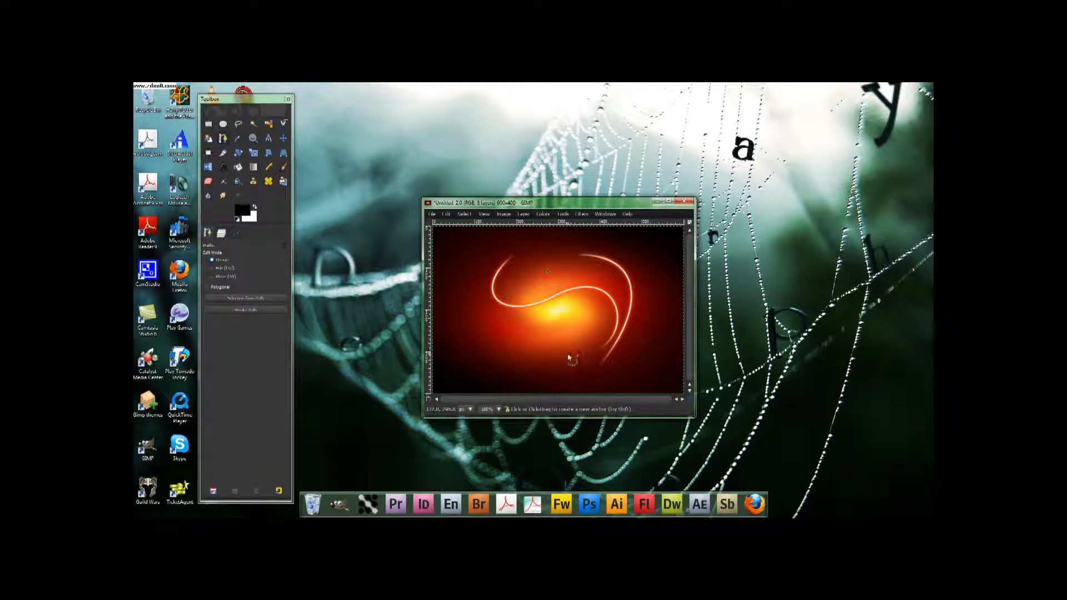
pyautogui.click(564, 357)
pyautogui.moveTo(555, 315); pyautogui.dragTo(616, 297)
pyautogui.moveTo(604, 248); pyautogui.dragTo(610, 271)
pyautogui.moveTo(661, 317); pyautogui.dragTo(656, 304)
# - Set the foreground color to the bright orange from the recent color swatches
pyautogui.click(242, 210)
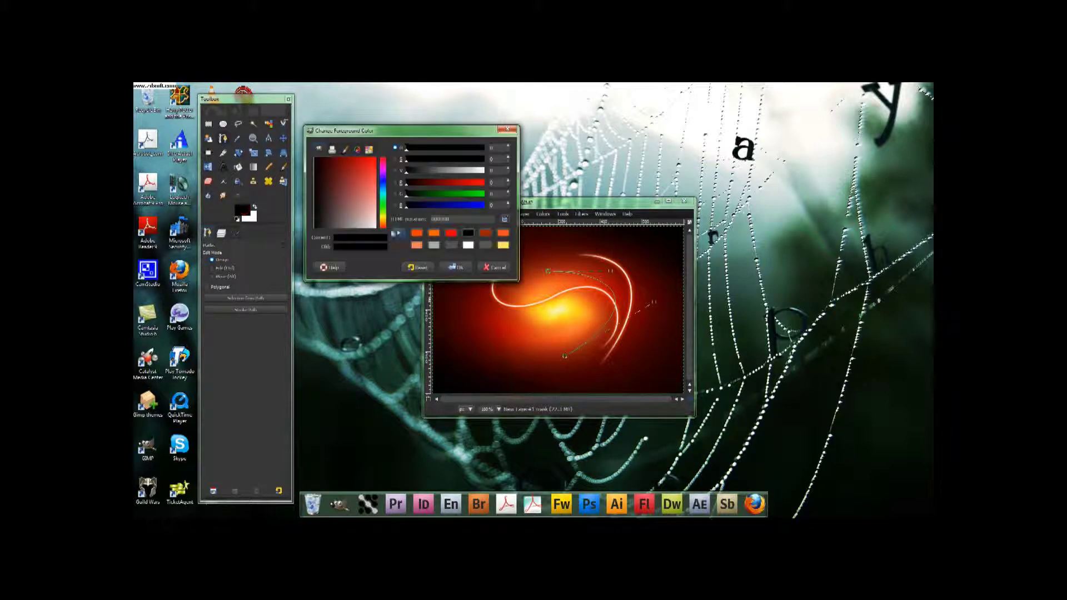
pyautogui.click(416, 230)
pyautogui.click(455, 262)
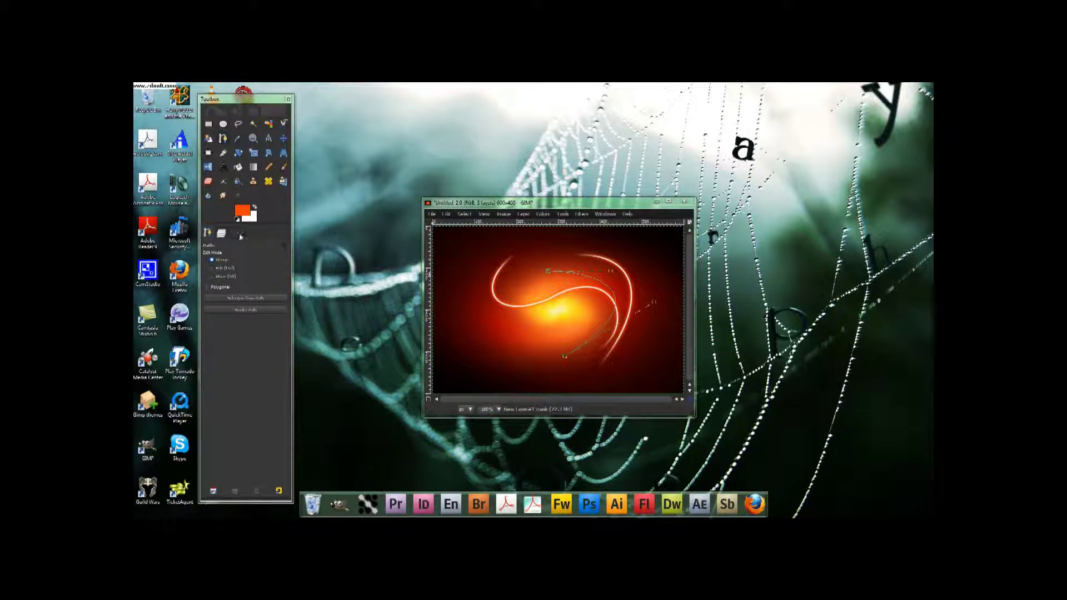
# - Try to stroke the path on the current layer, and add a new transparent layer above it
pyautogui.click(245, 309)
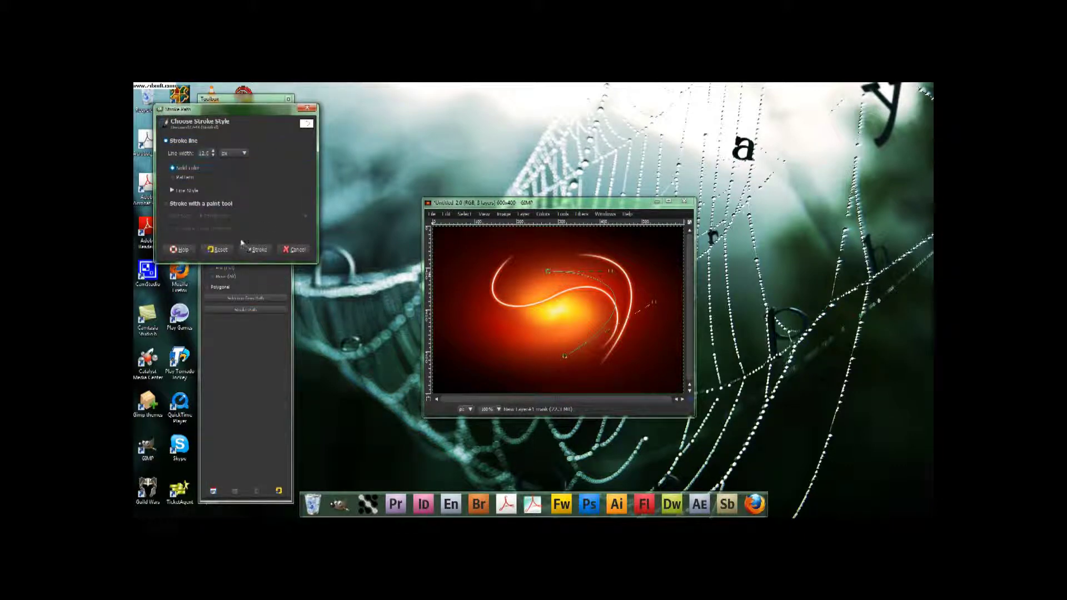
pyautogui.click(256, 250)
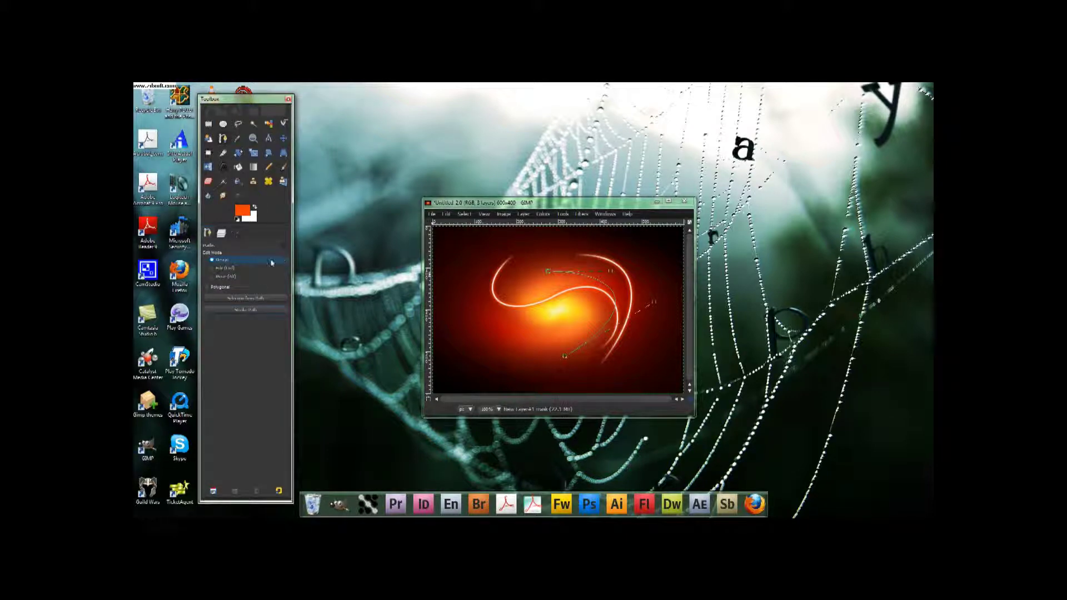
pyautogui.click(221, 232)
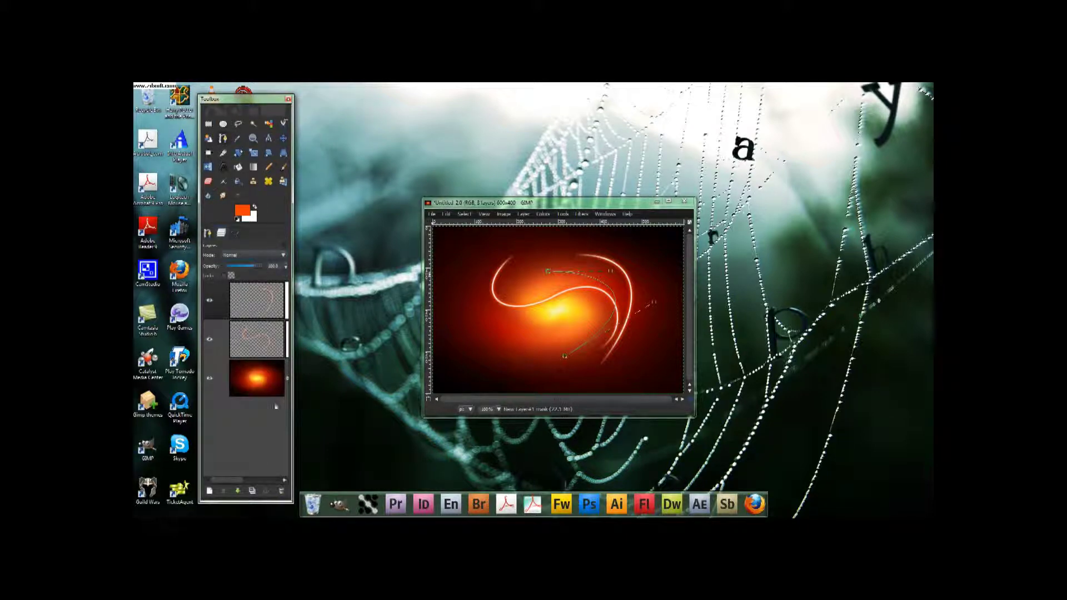
pyautogui.click(209, 491)
pyautogui.click(241, 260)
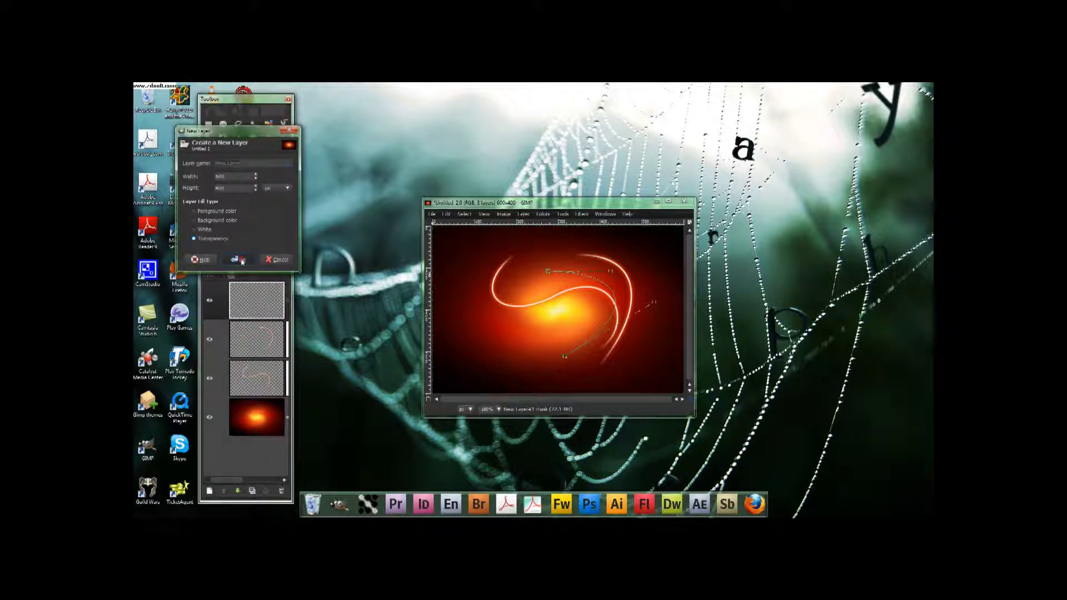
# - Stroke the curved path on the new layer with a solid orange line 12 px wide
pyautogui.click(207, 233)
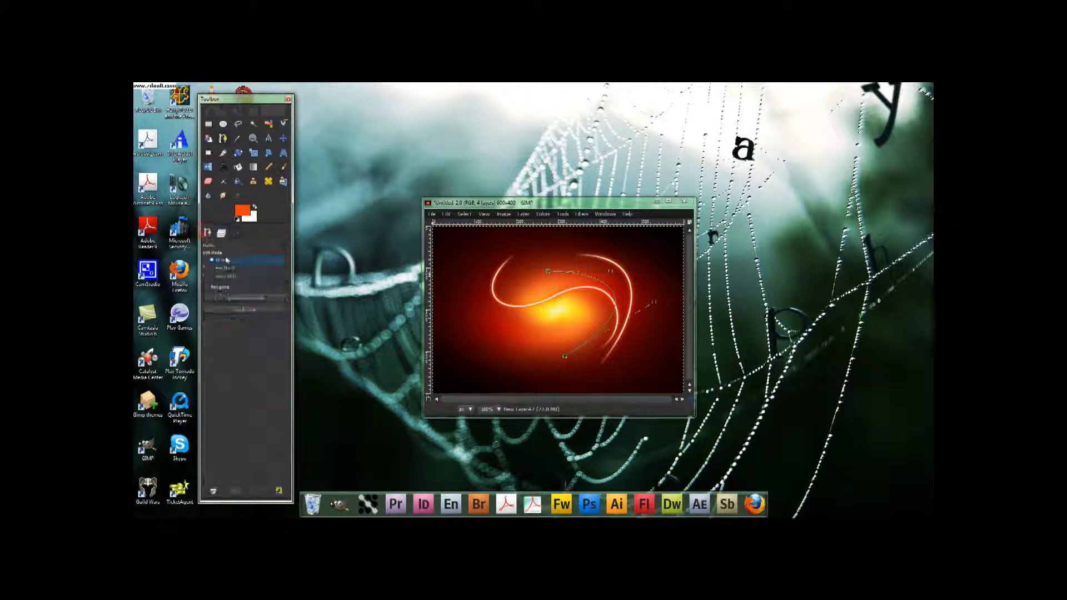
pyautogui.click(261, 311)
pyautogui.click(245, 309)
pyautogui.click(273, 279)
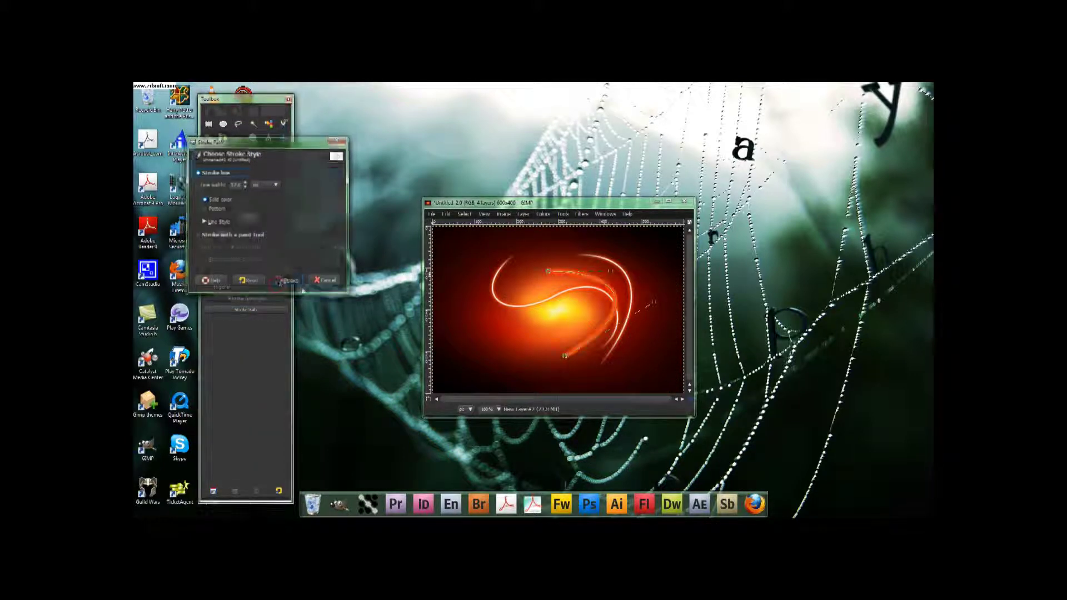
pyautogui.click(219, 234)
pyautogui.click(206, 233)
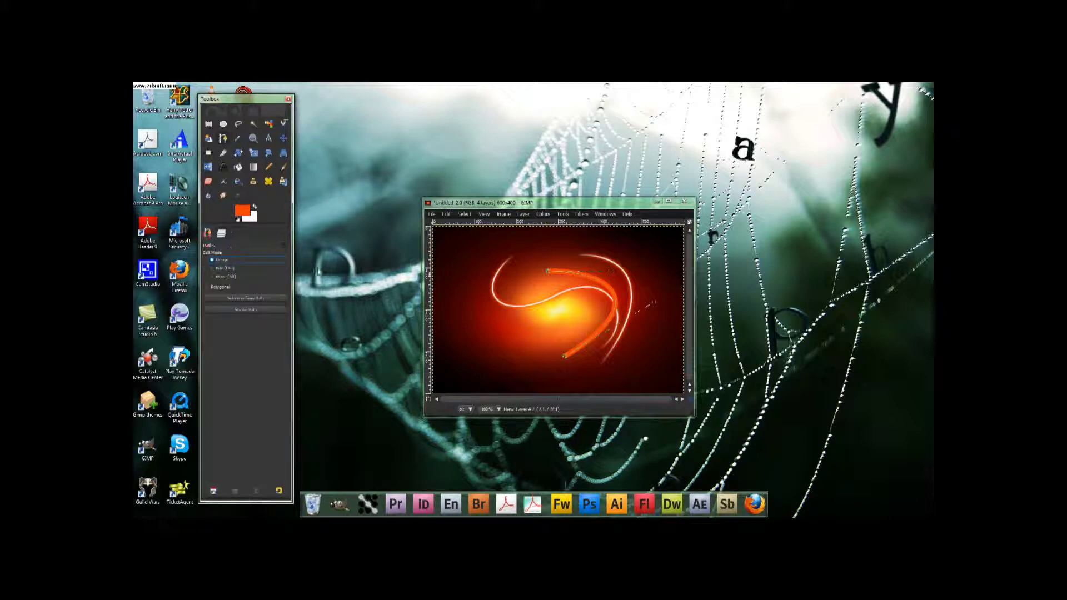
pyautogui.click(581, 214)
pyautogui.moveTo(602, 263)
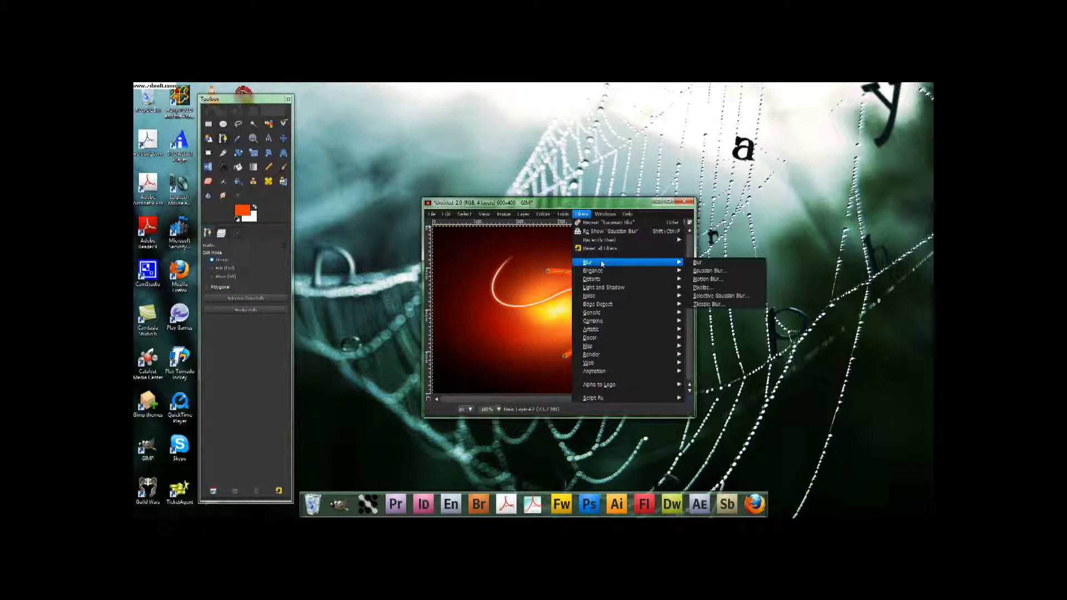
pyautogui.click(708, 279)
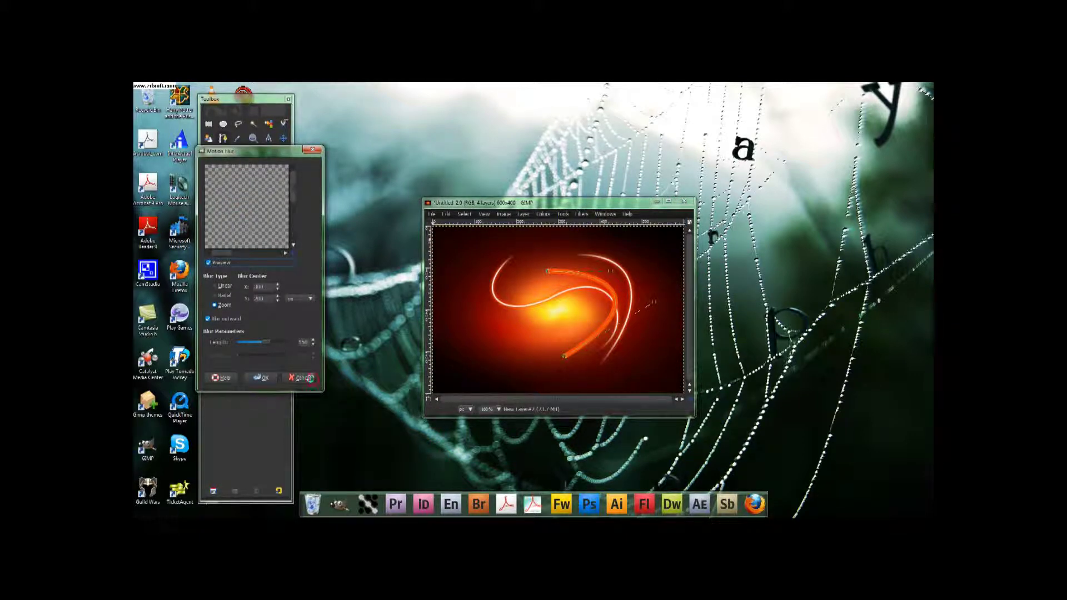
pyautogui.click(310, 378)
pyautogui.click(581, 214)
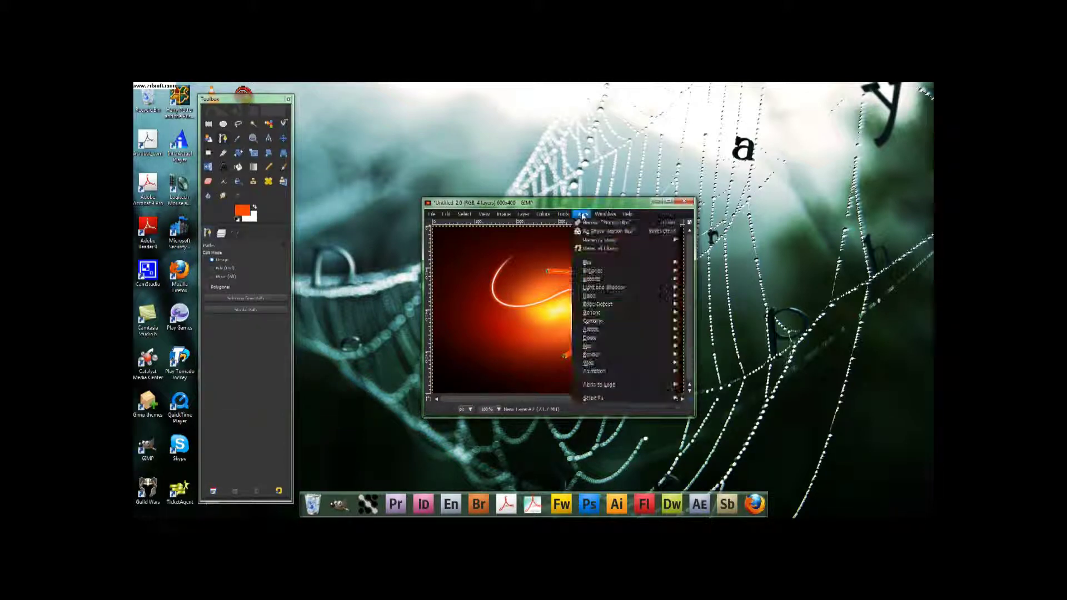
pyautogui.moveTo(601, 264)
pyautogui.click(707, 279)
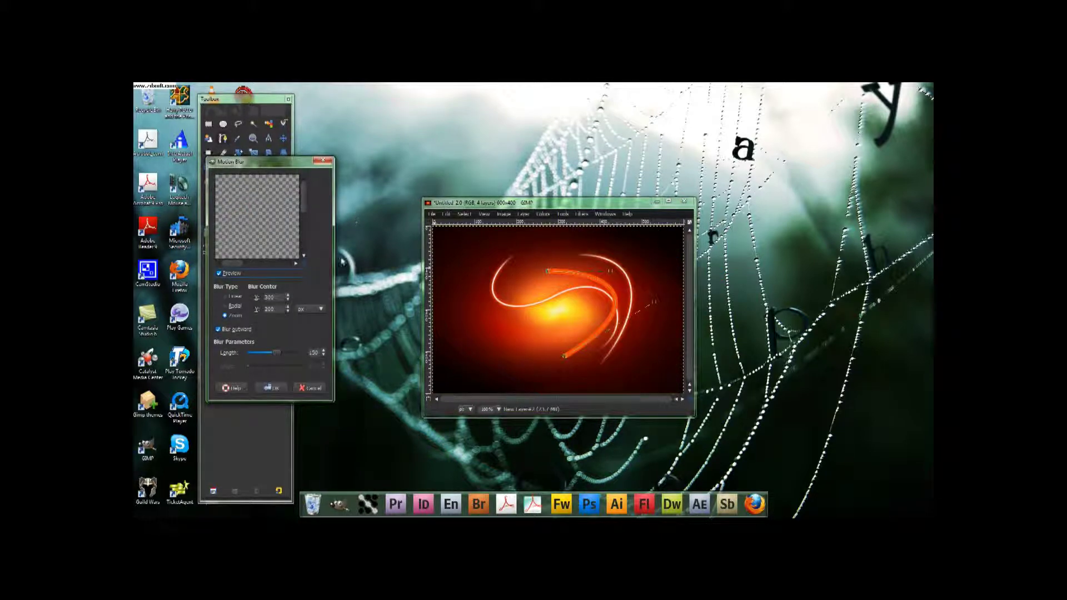
pyautogui.click(311, 389)
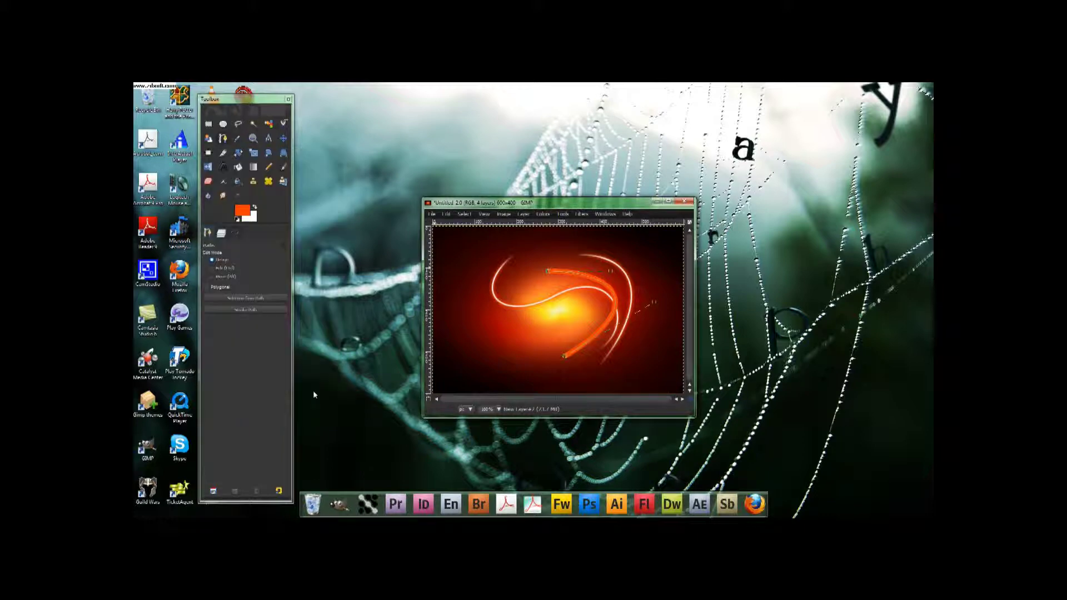
# - Apply a Gaussian Blur to the orange stroke layer
pyautogui.click(581, 214)
pyautogui.moveTo(601, 270)
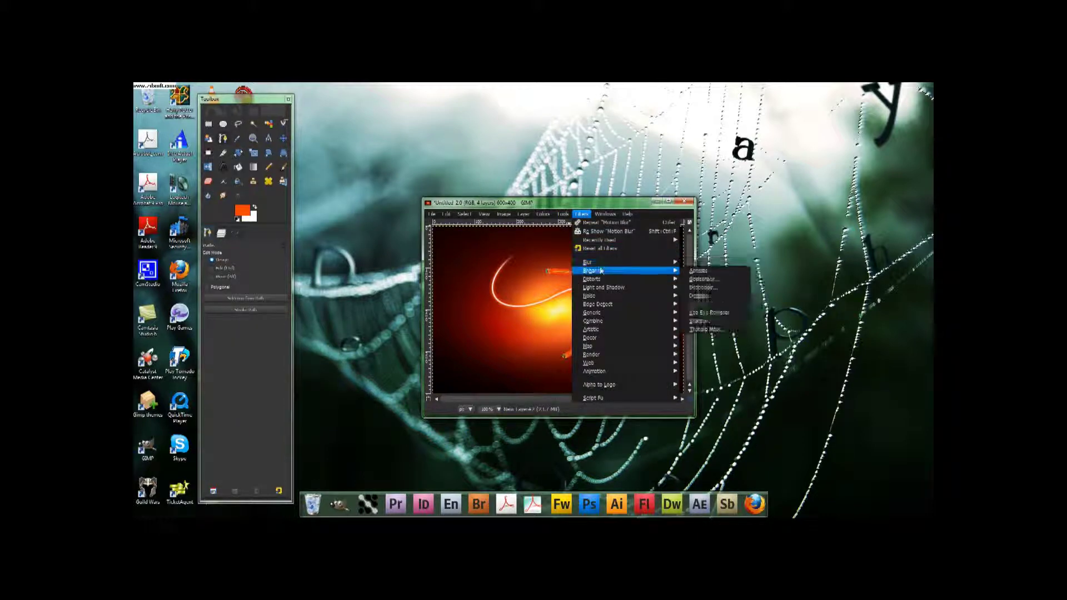
pyautogui.click(705, 270)
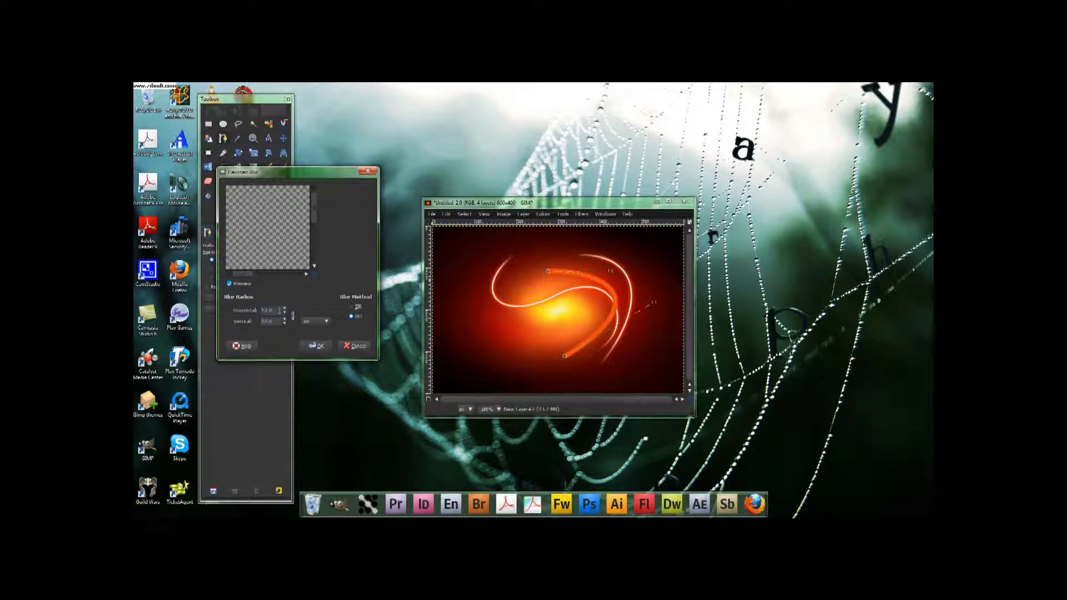
pyautogui.click(316, 345)
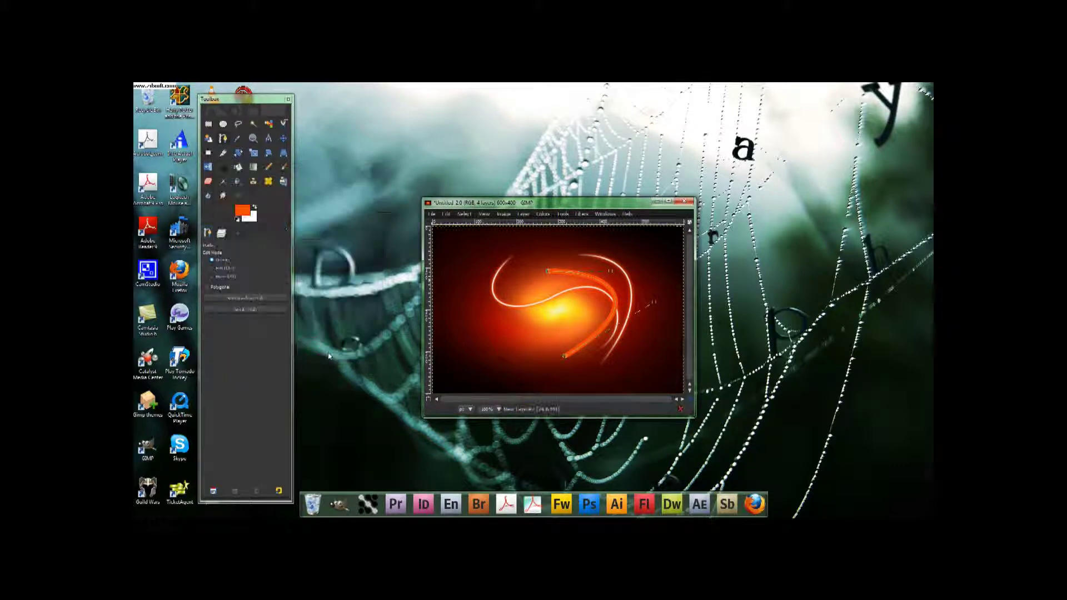
# - Swap the foreground color to white and add a new transparent layer above the orange stroke
pyautogui.click(235, 235)
pyautogui.press('x')
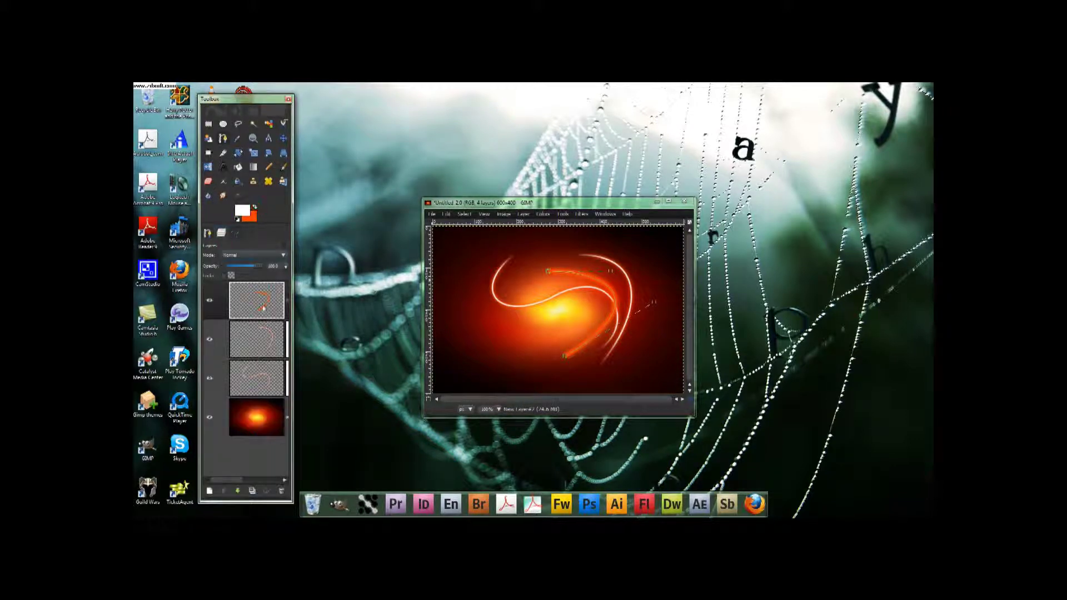
pyautogui.click(209, 493)
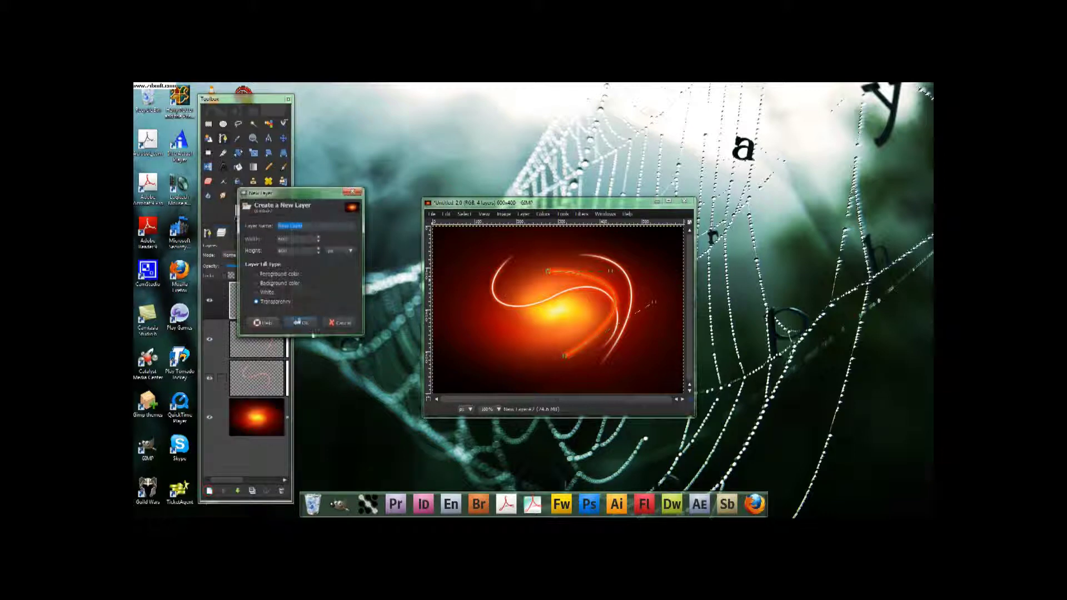
pyautogui.click(313, 329)
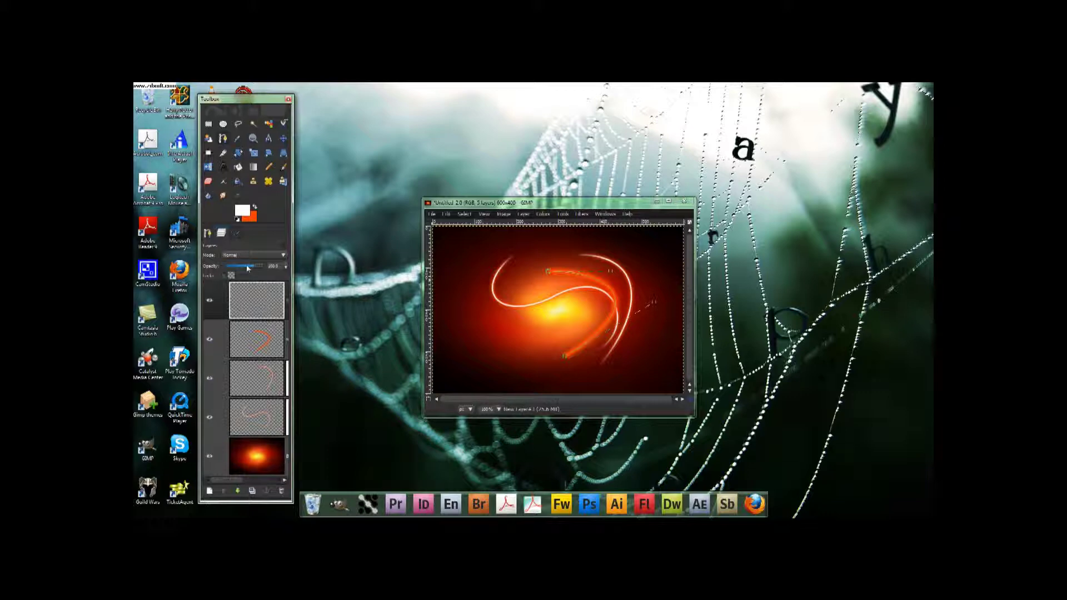
# - Stroke the same path on the new layer with a thinner solid white line
pyautogui.click(236, 233)
pyautogui.click(248, 310)
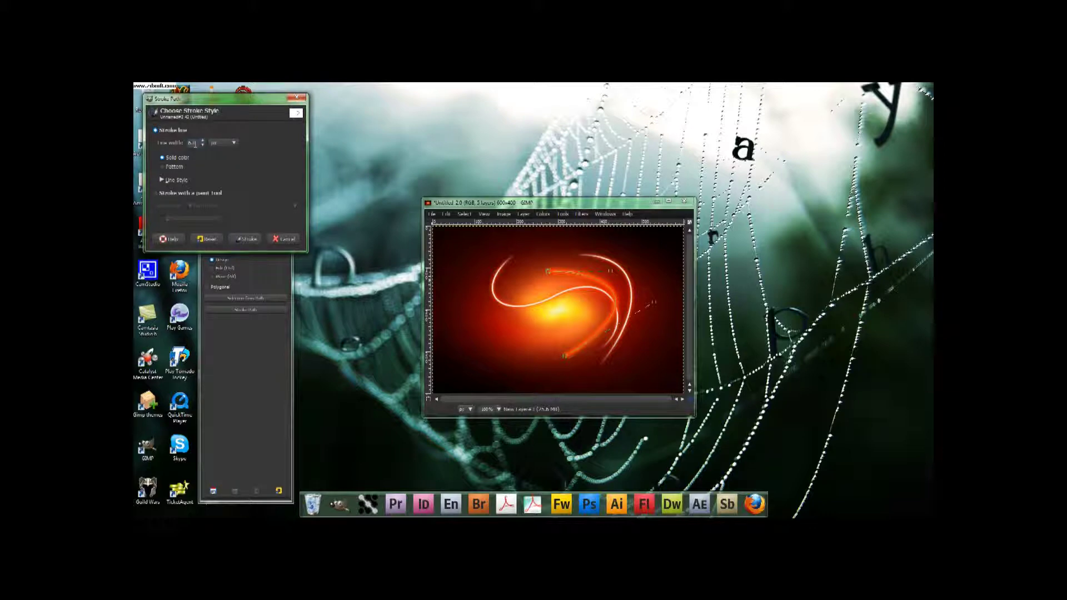
pyautogui.click(247, 239)
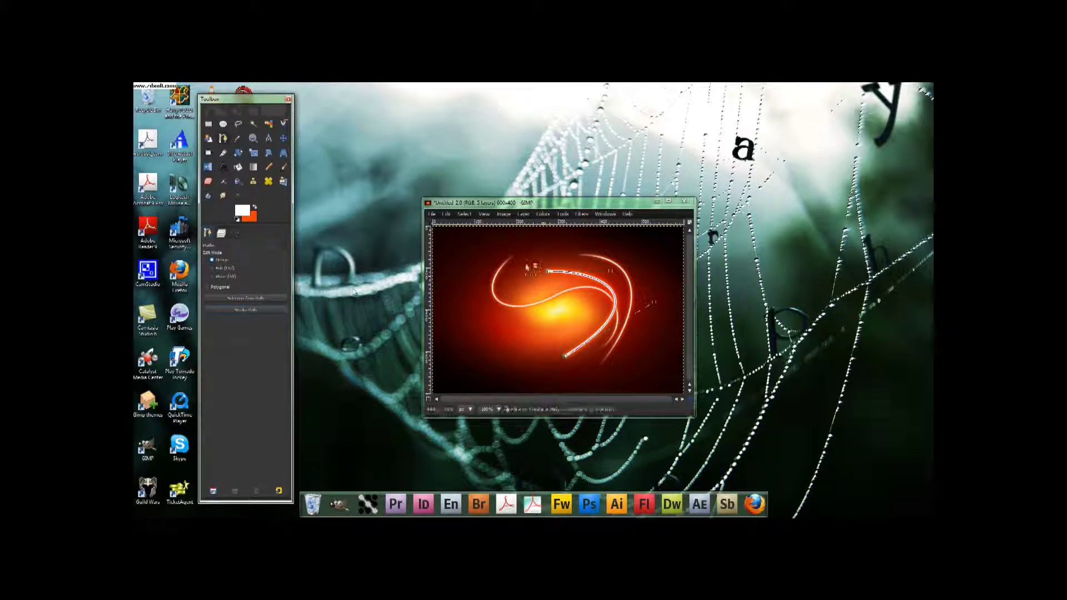
# - Apply a Gaussian Blur to the white stroke layer with a smaller radius than for the orange one
pyautogui.click(582, 213)
pyautogui.moveTo(607, 262)
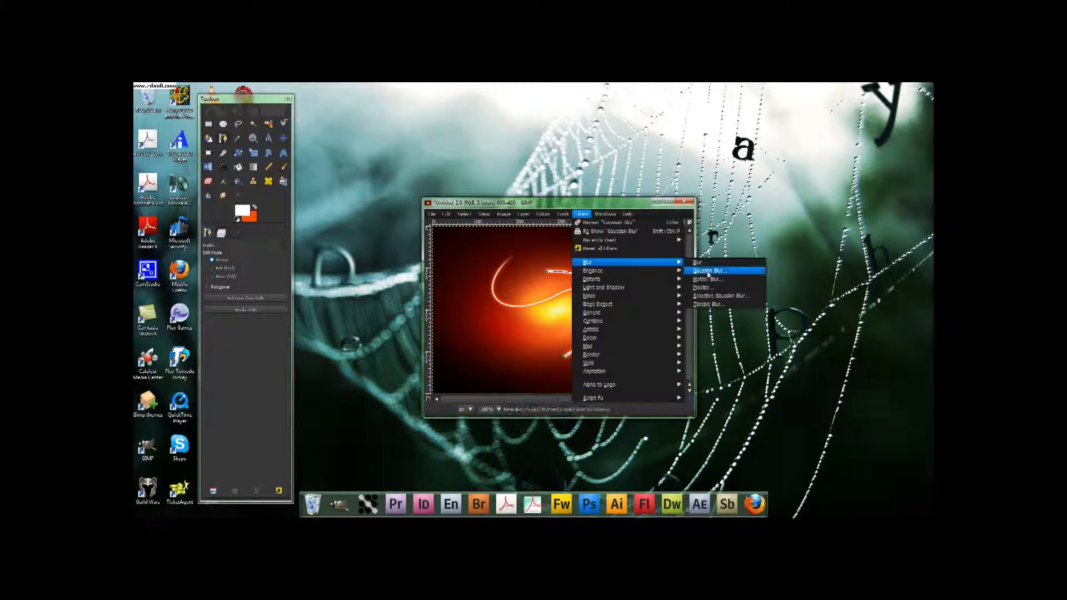
pyautogui.click(717, 271)
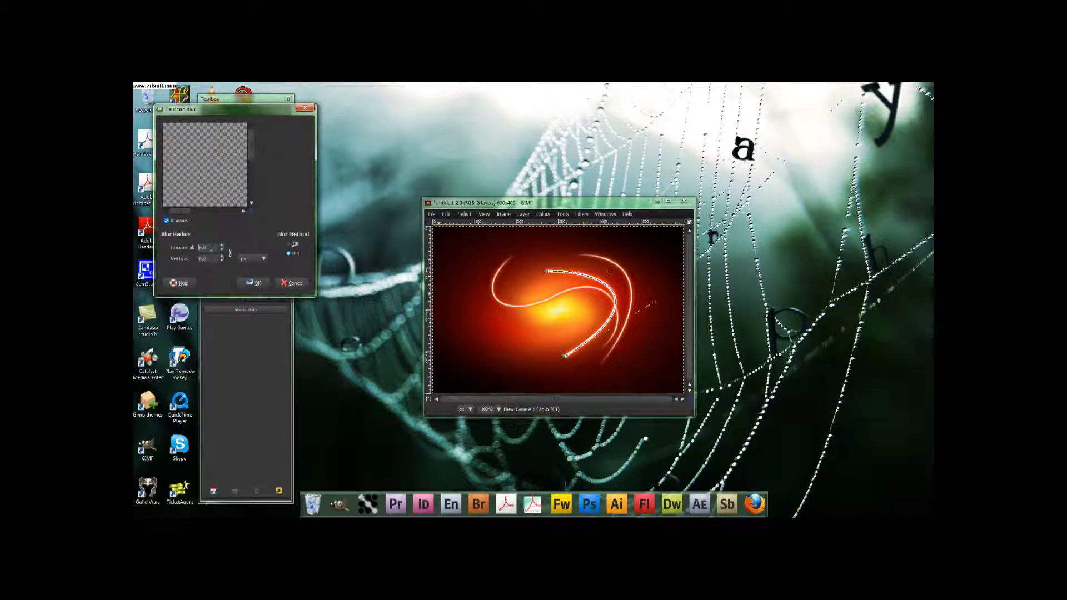
pyautogui.click(252, 283)
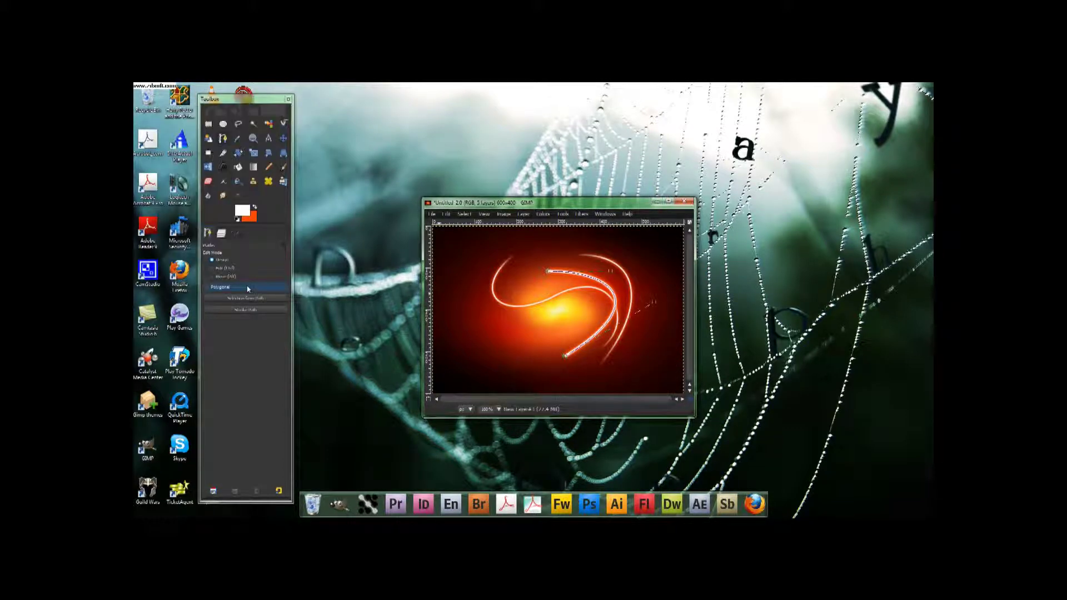
# - Merge the white stroke layer down into the orange stroke layer
pyautogui.click(221, 233)
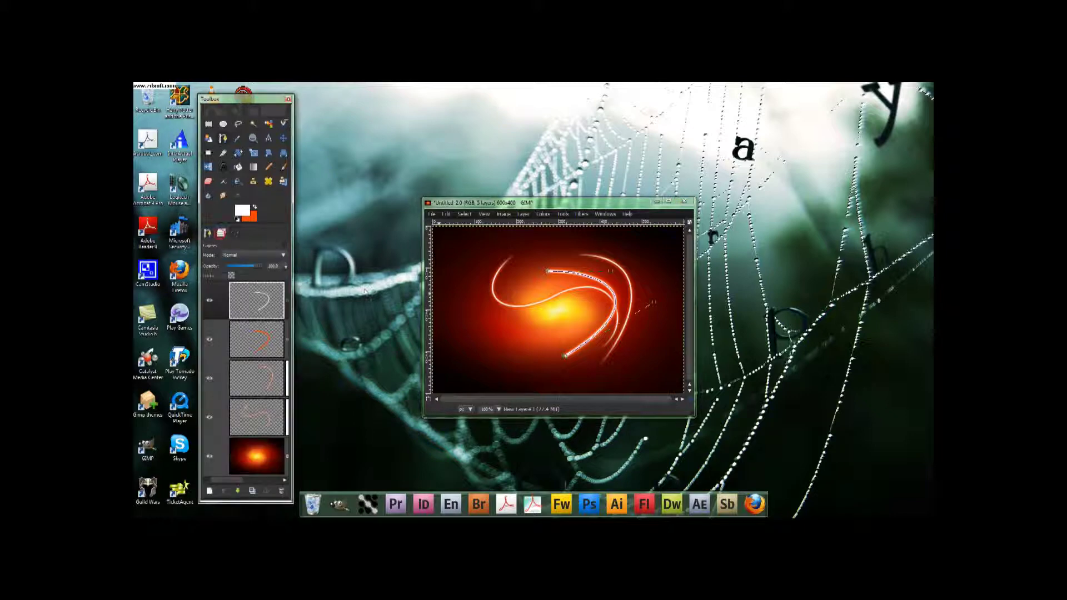
pyautogui.rightClick(246, 293)
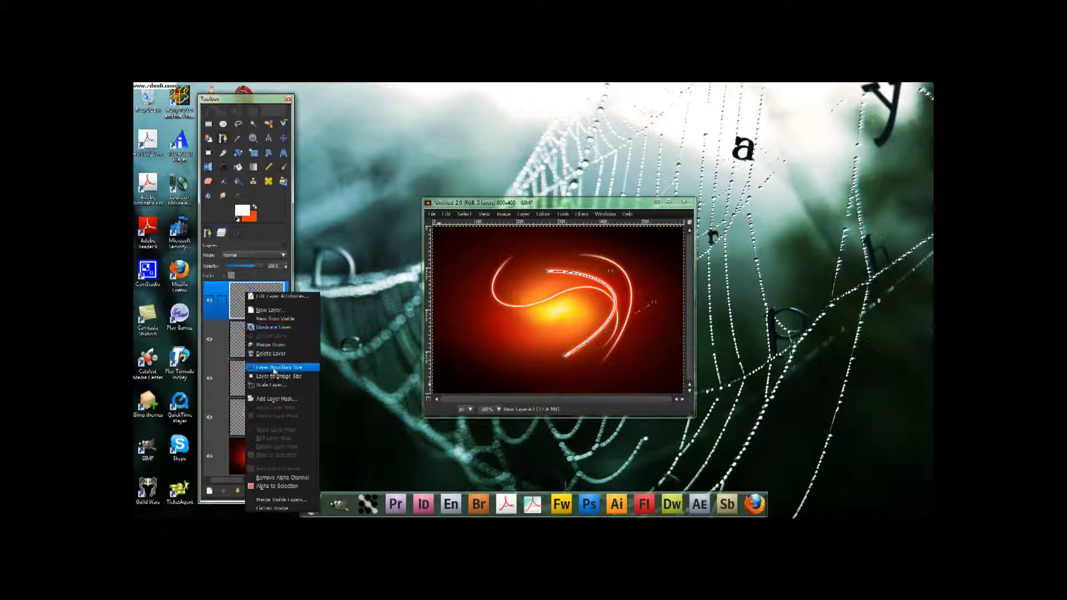
pyautogui.click(288, 401)
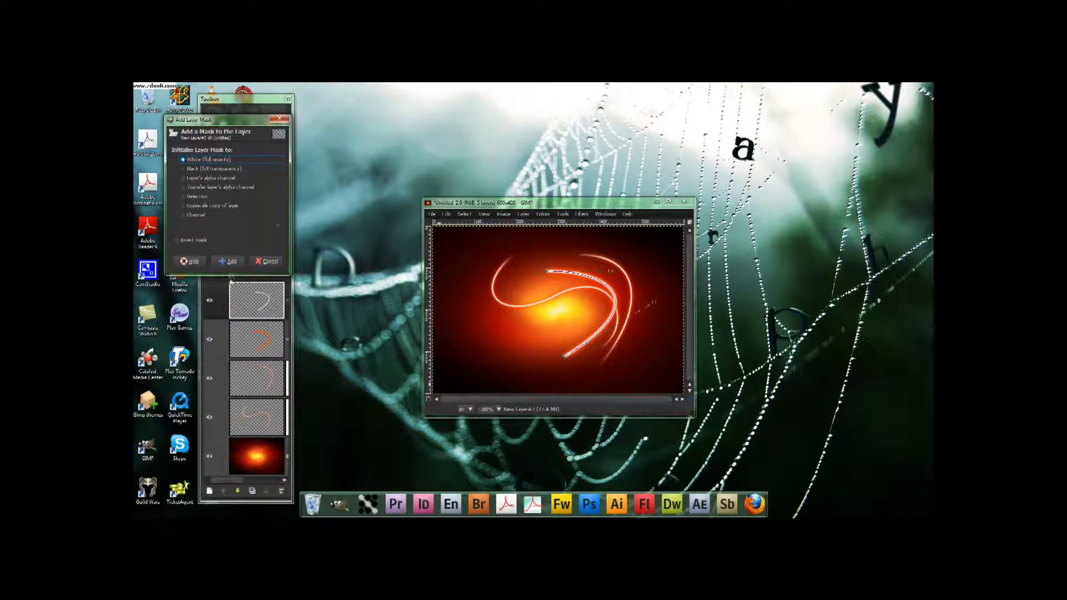
pyautogui.click(259, 262)
pyautogui.rightClick(267, 301)
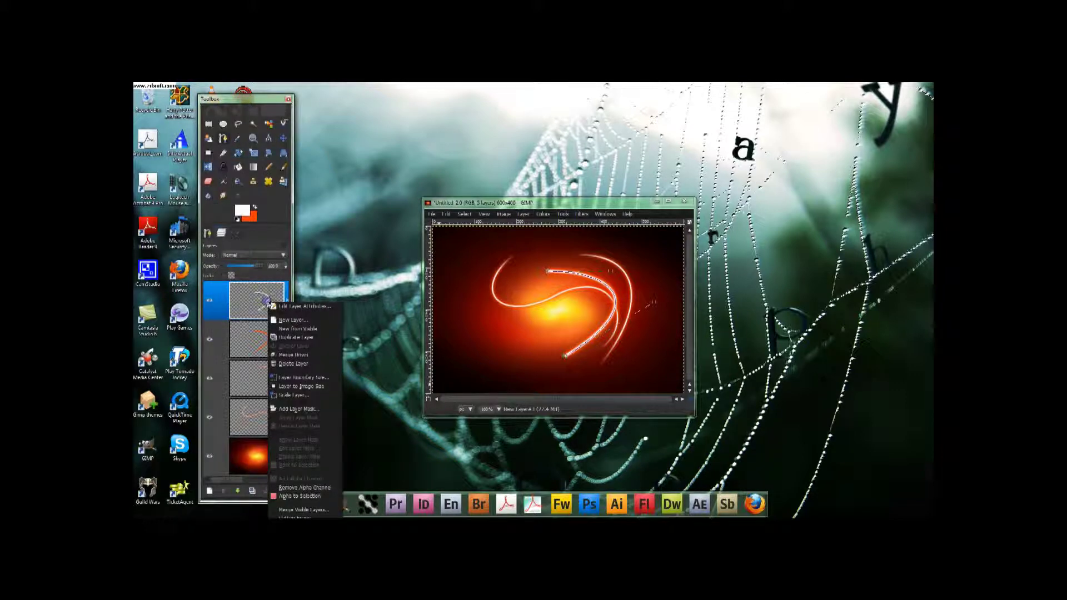
pyautogui.click(307, 339)
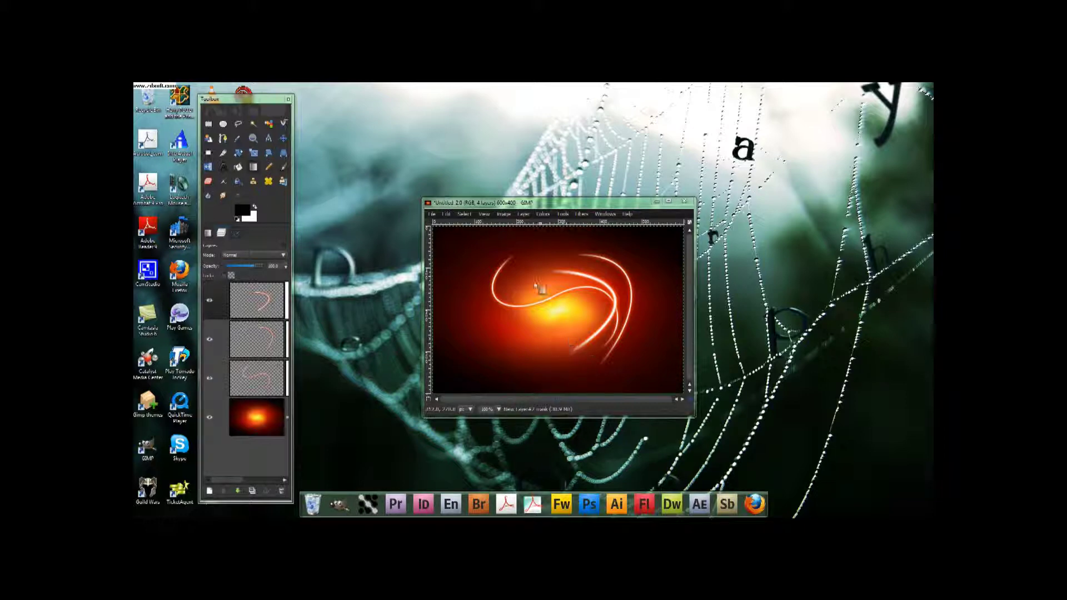
pyautogui.click(581, 214)
pyautogui.moveTo(605, 263)
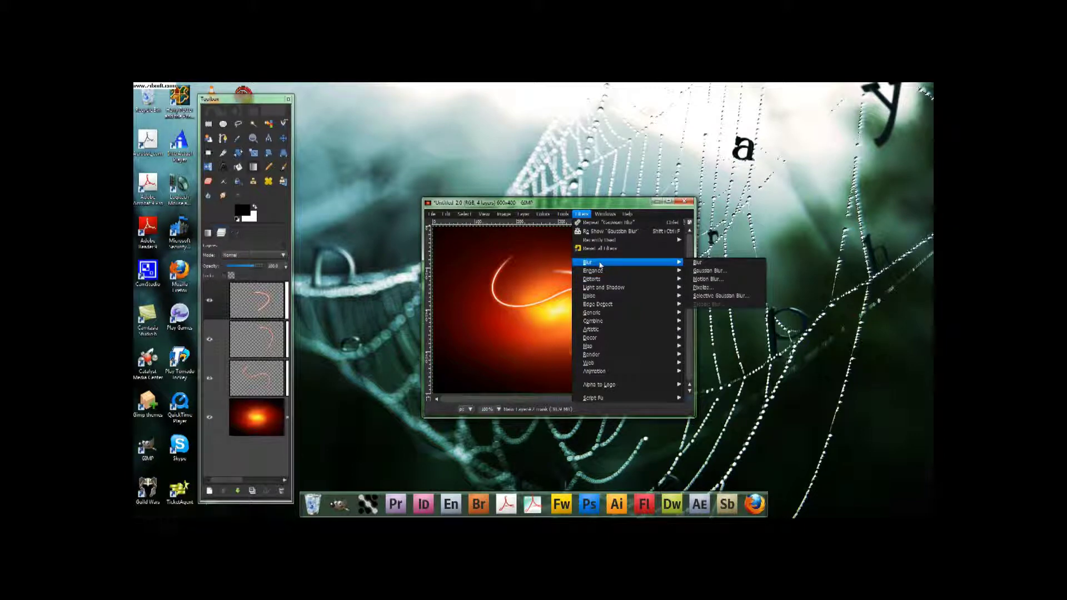
pyautogui.click(717, 327)
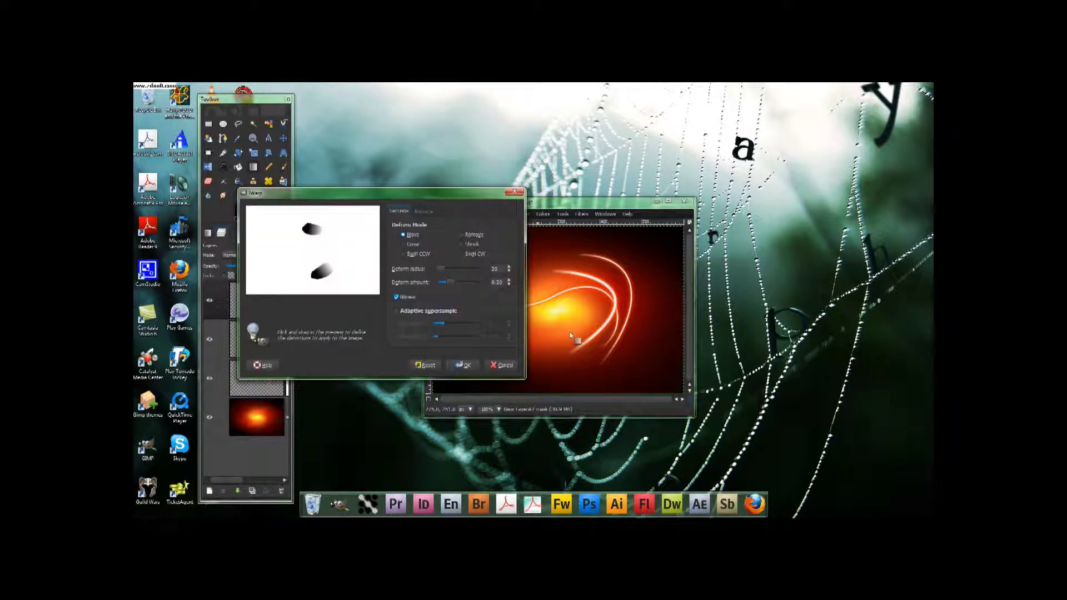
pyautogui.click(502, 365)
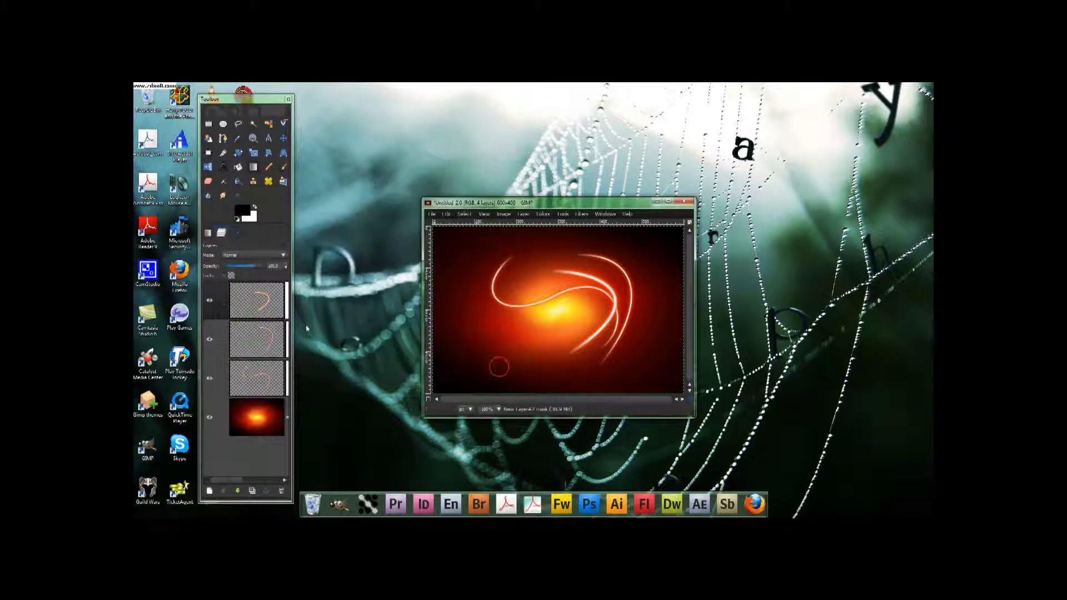
# - Apply the topmost streak layer's mask and open the IWarp filter on that layer
pyautogui.rightClick(256, 296)
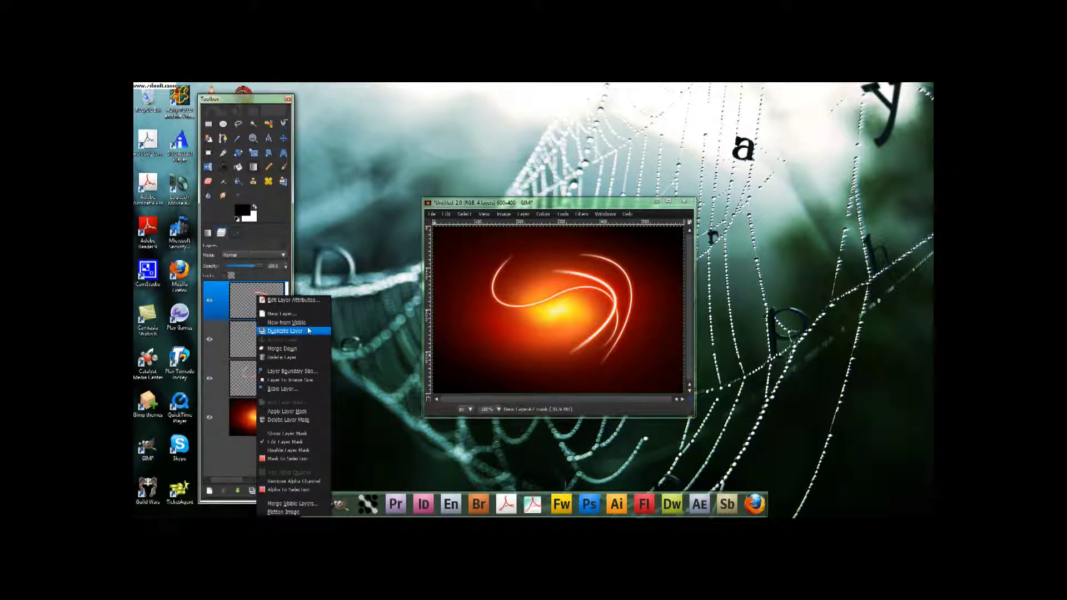
pyautogui.click(282, 414)
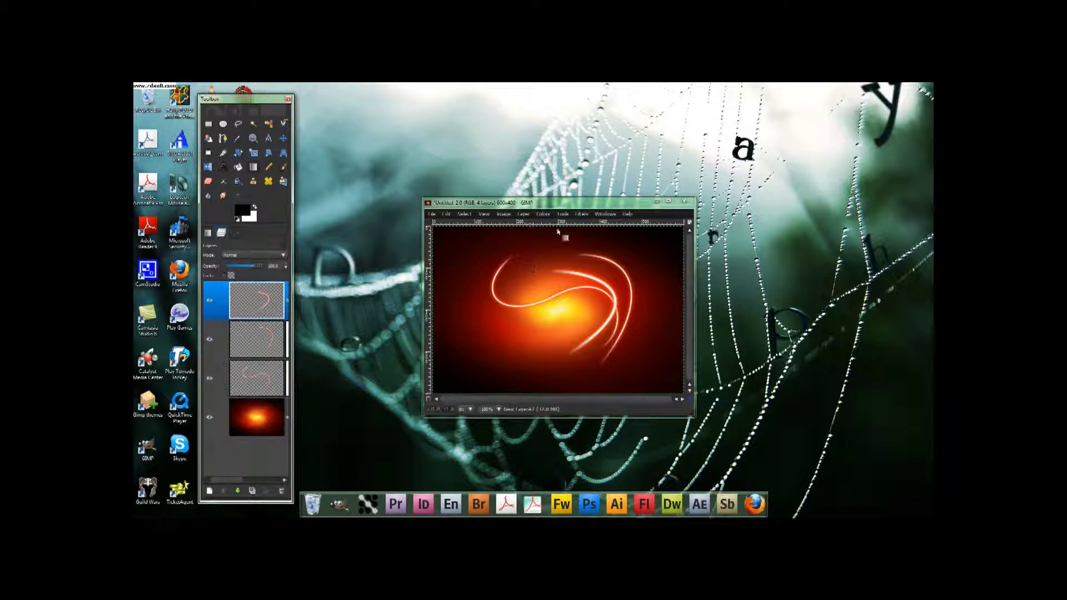
pyautogui.click(581, 213)
pyautogui.moveTo(639, 278)
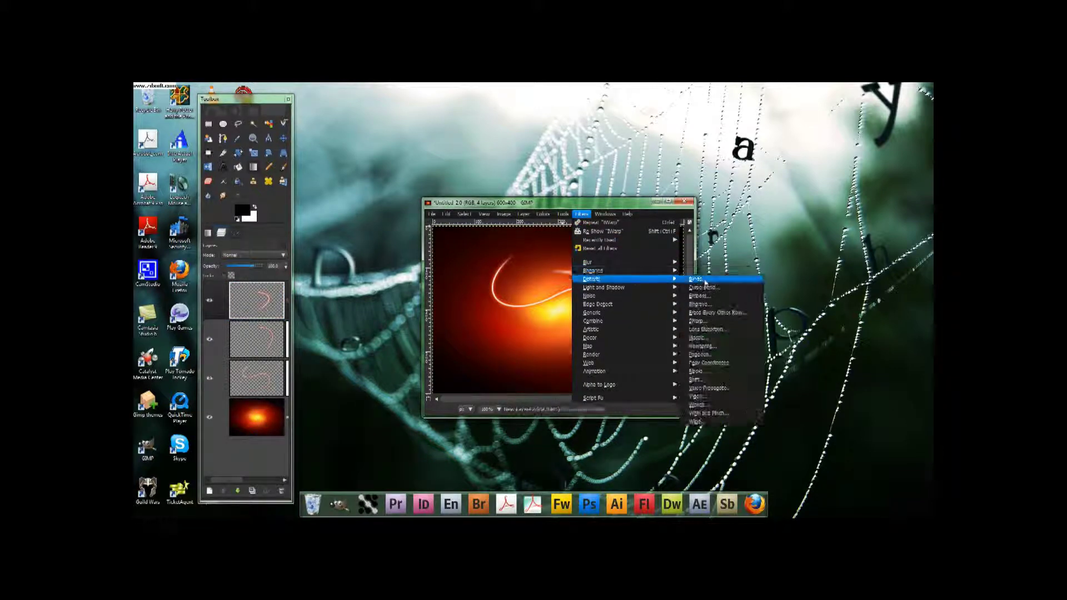
pyautogui.click(705, 321)
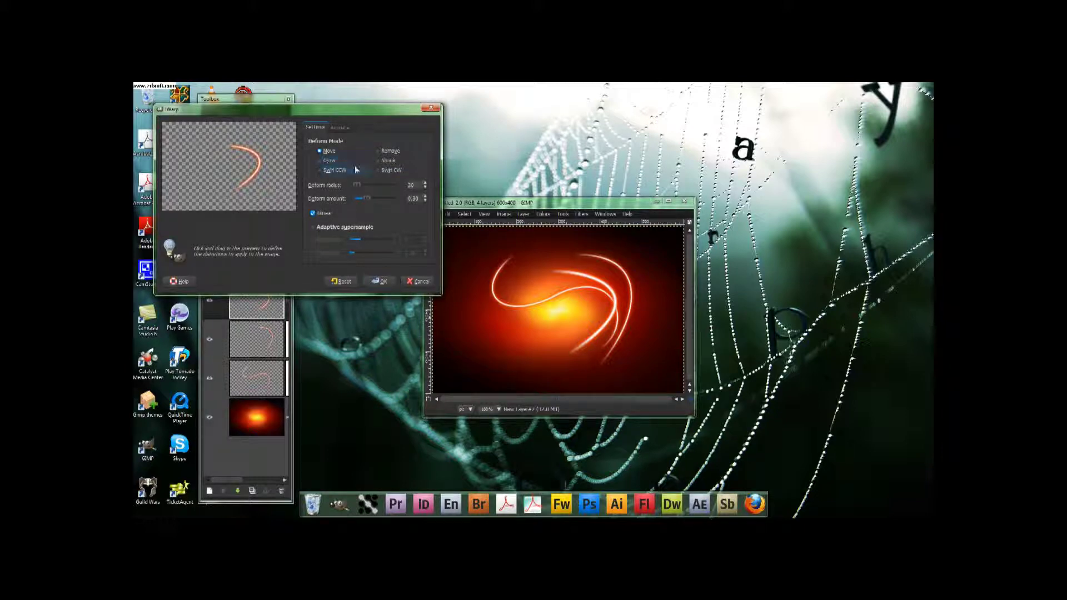
# - Warp the streak in IWarp with Shrink mode and a deform amount of 0.10, thinning it toward both ends
pyautogui.click(380, 162)
pyautogui.click(410, 200)
pyautogui.click(453, 369)
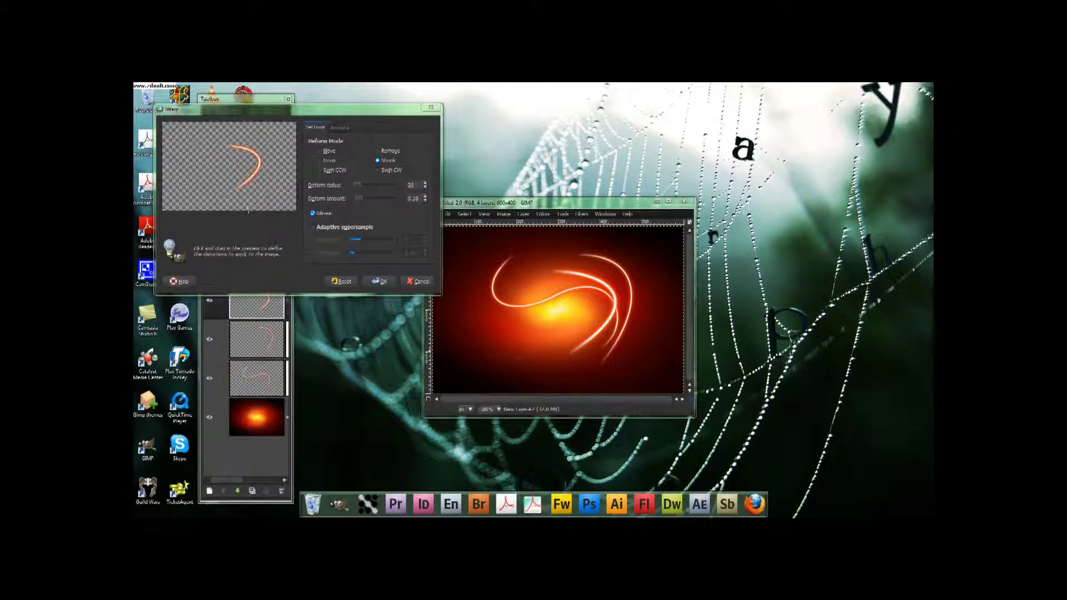
pyautogui.moveTo(289, 111); pyautogui.dragTo(506, 272)
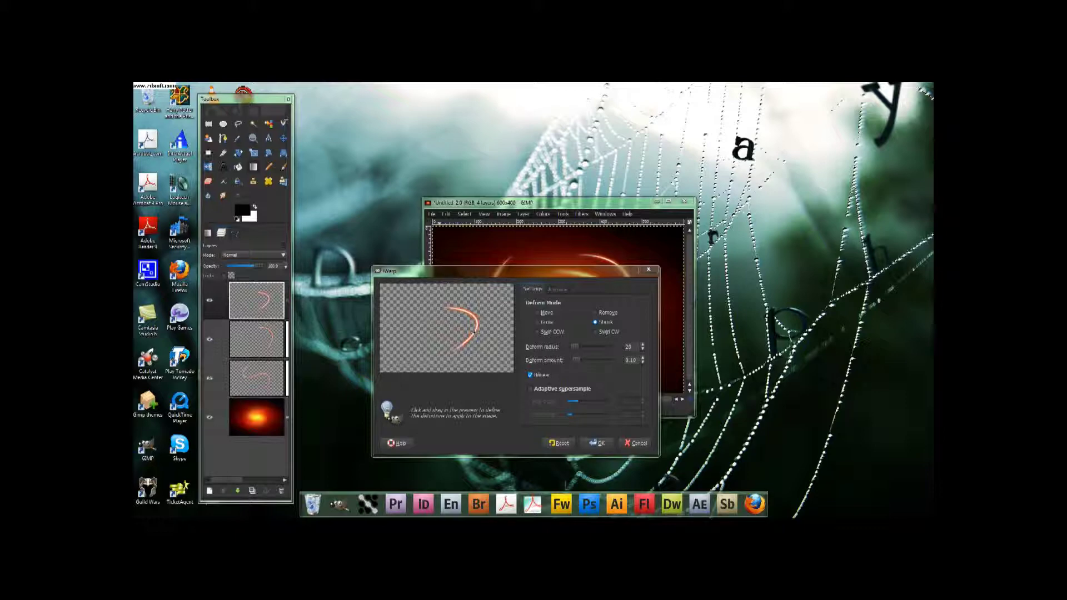
pyautogui.moveTo(475, 332); pyautogui.dragTo(463, 343)
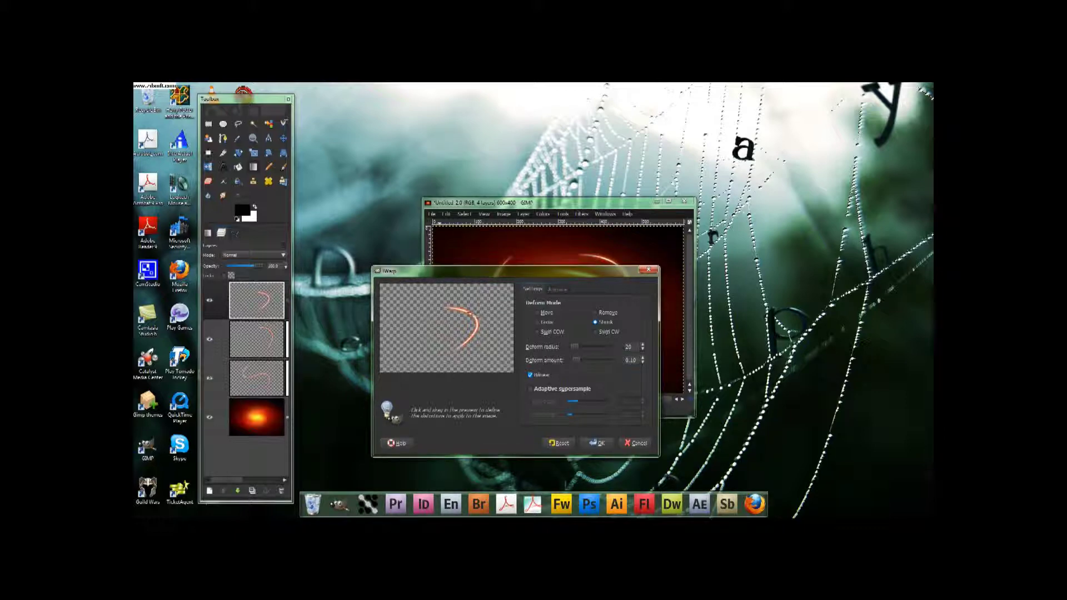
pyautogui.moveTo(469, 313); pyautogui.dragTo(461, 304)
pyautogui.click(470, 337)
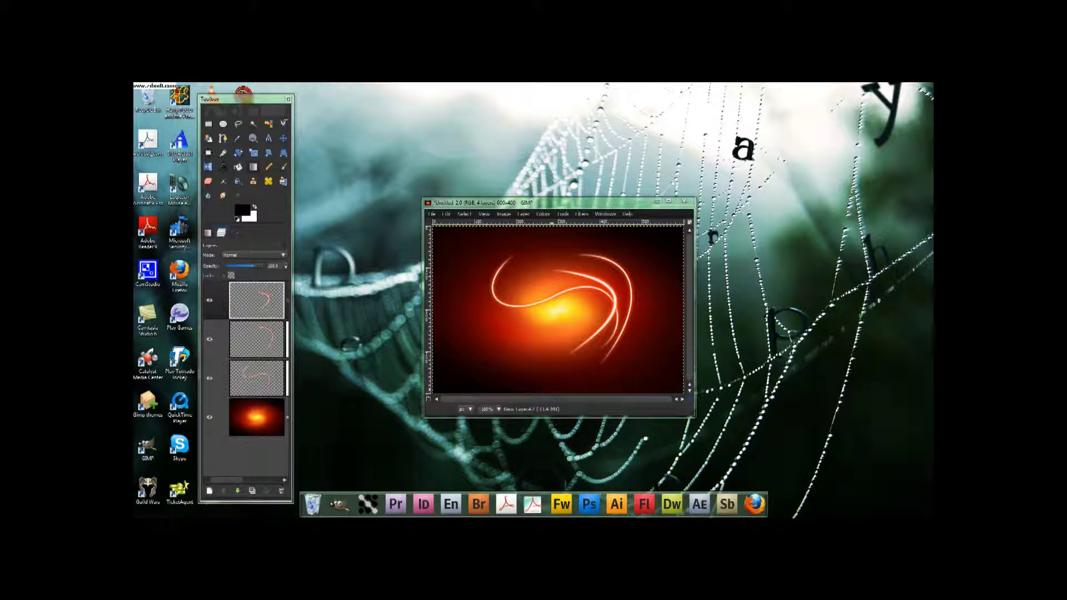
# - Swap the foreground color to white and add a new transparent layer above the topmost streak
pyautogui.press('x')
pyautogui.click(276, 305)
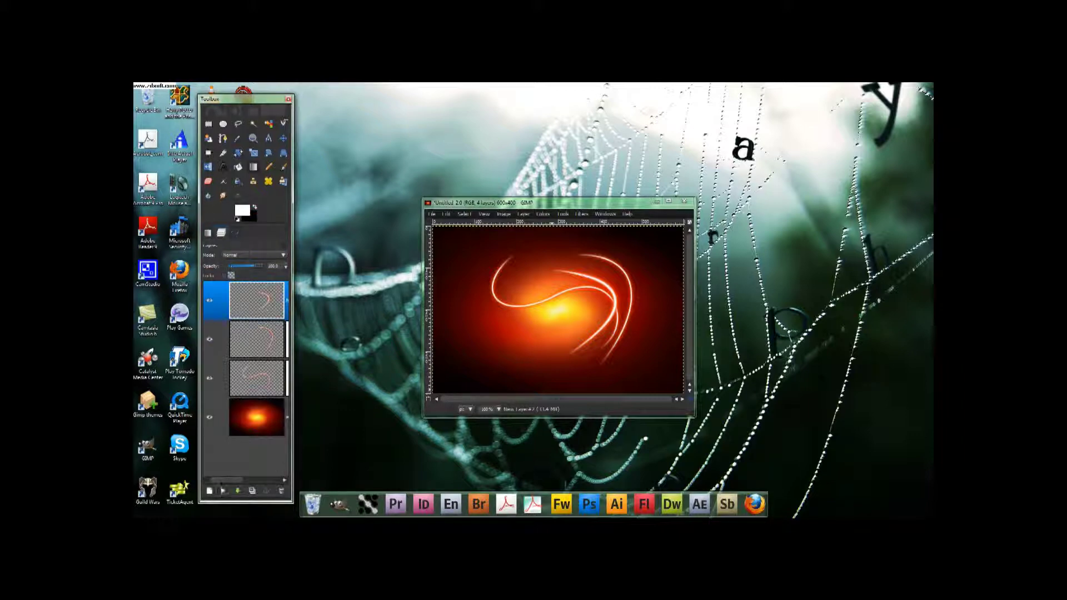
pyautogui.click(210, 492)
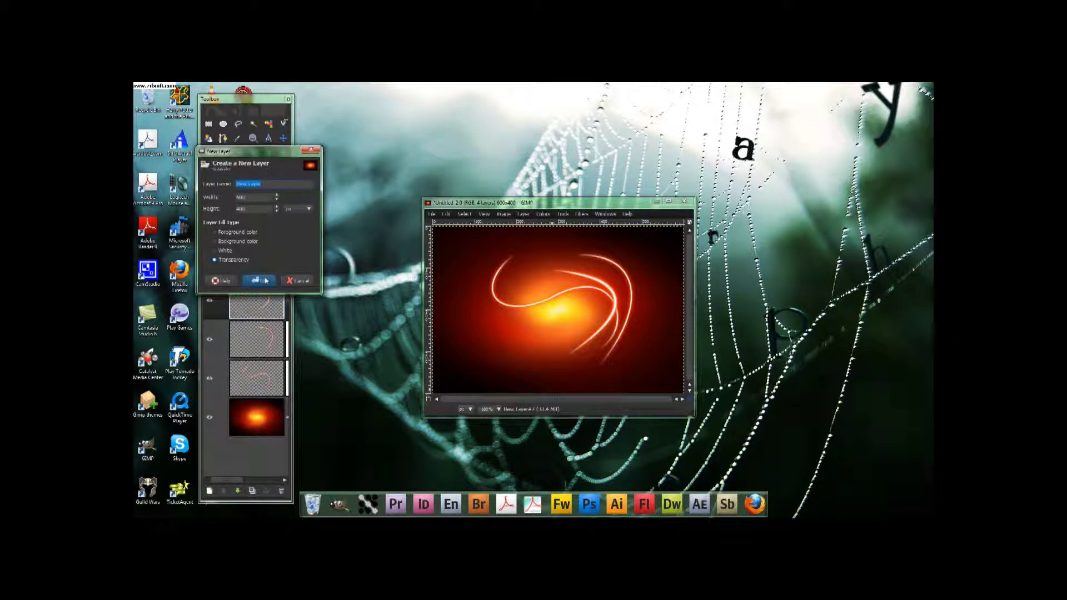
pyautogui.click(268, 281)
# - Paint a large soft white blob in the image's lower-left area using a fuzzy round paintbrush at scale 10.00
pyautogui.click(207, 232)
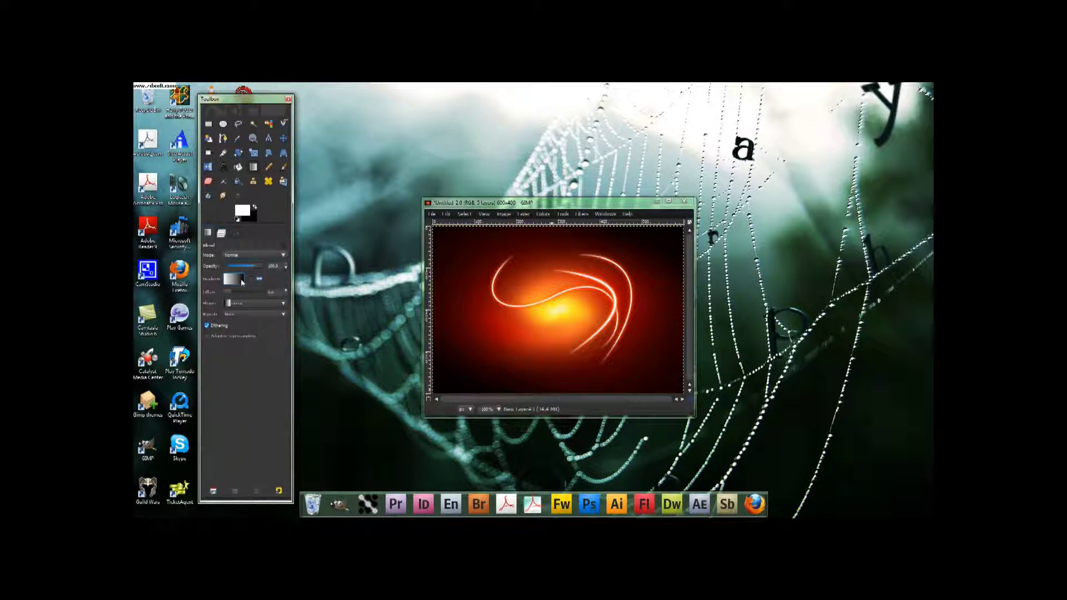
pyautogui.click(284, 166)
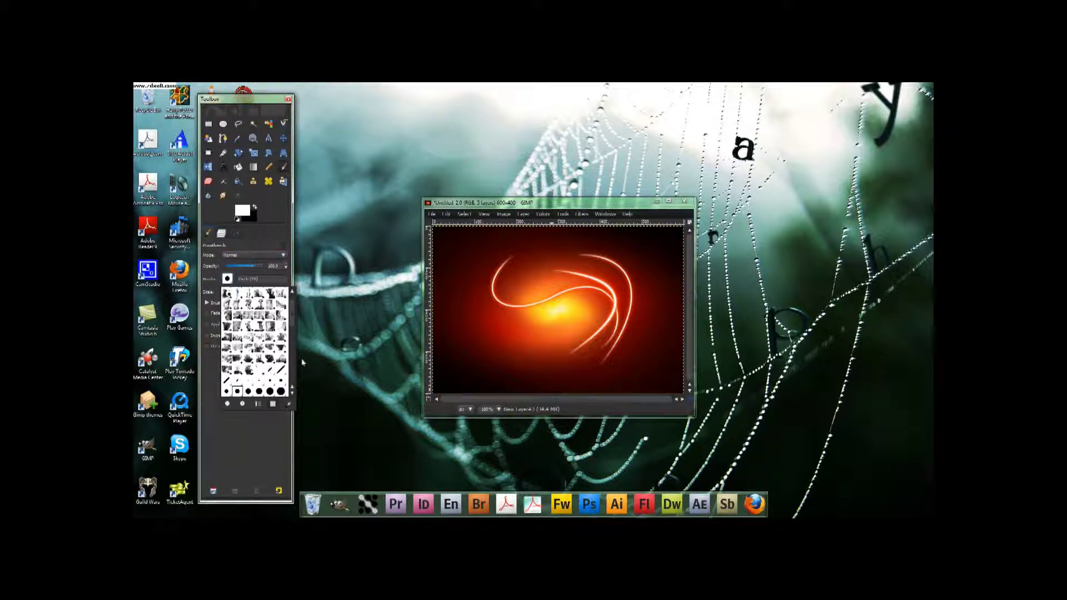
pyautogui.scroll(-3, 263, 363)
pyautogui.click(227, 364)
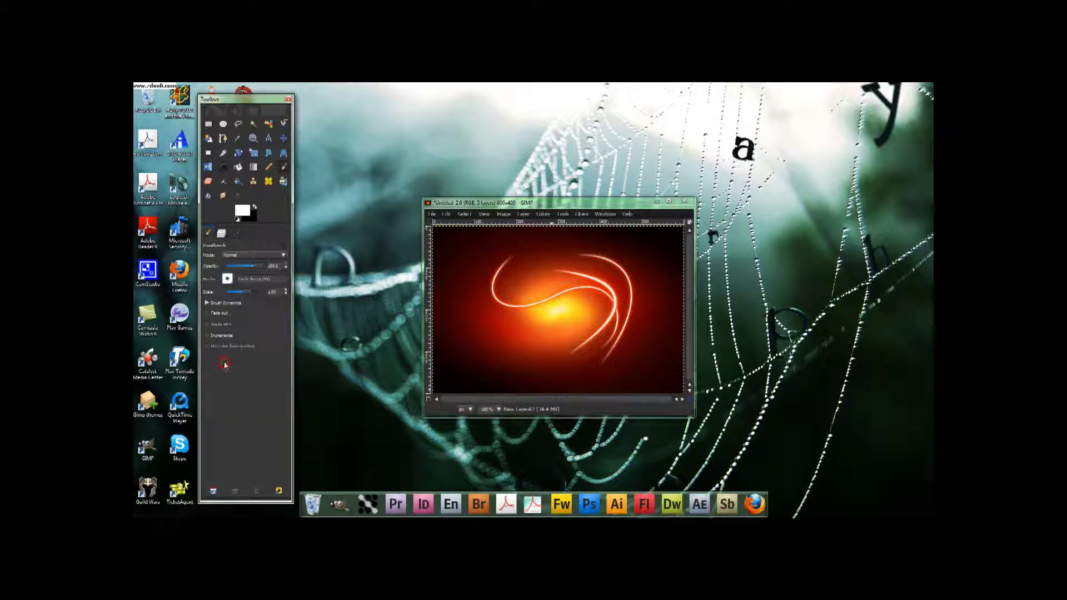
pyautogui.moveTo(259, 293); pyautogui.dragTo(275, 292)
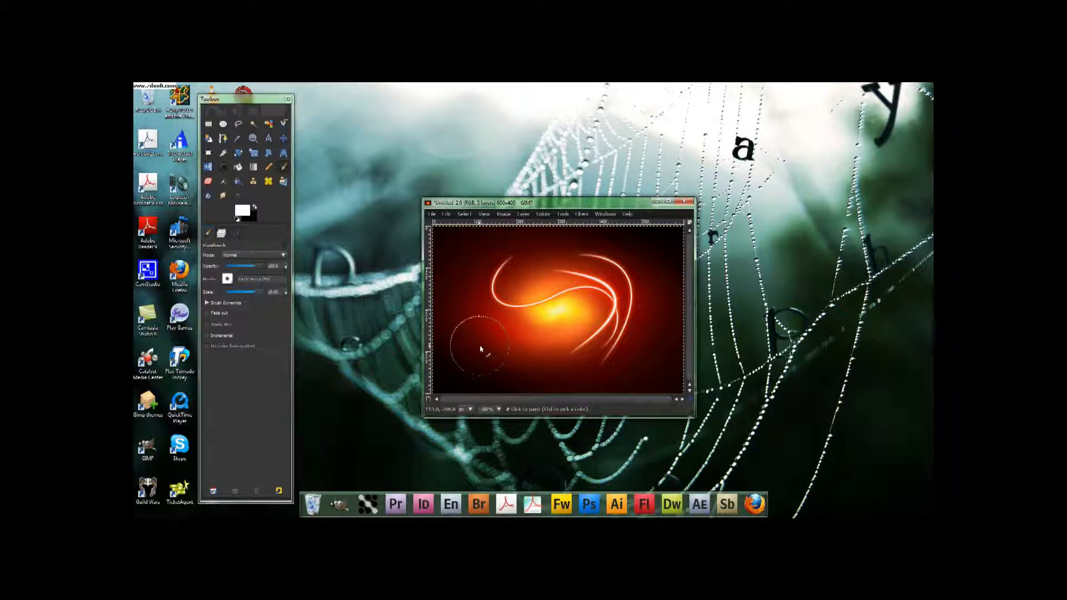
pyautogui.moveTo(478, 351); pyautogui.dragTo(508, 380)
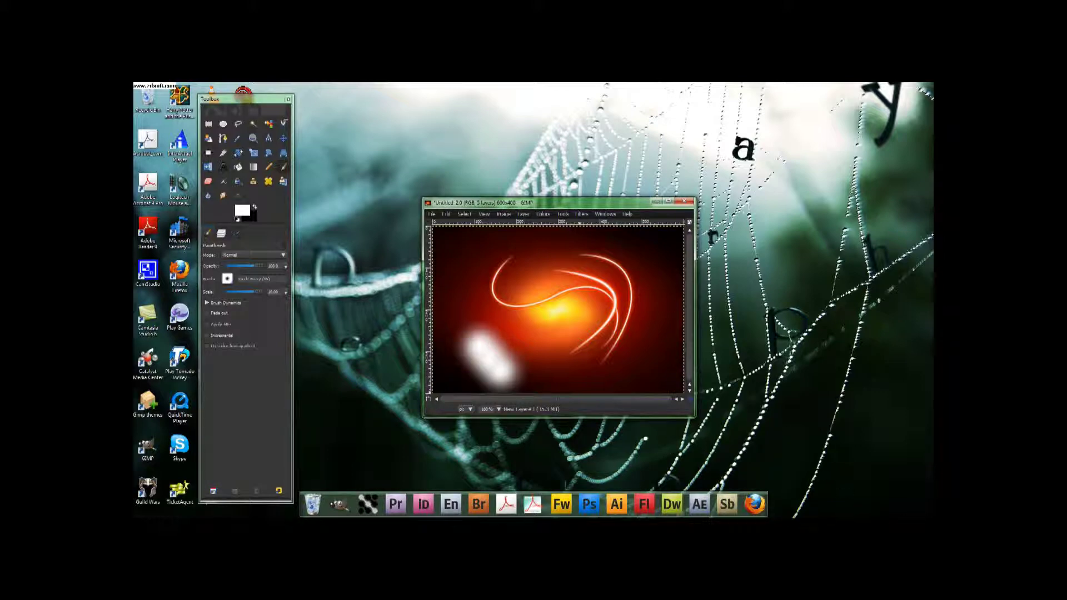
# - Reduce the fuzzy brush's scale and dab small white dots around the curved light streaks
pyautogui.click(227, 279)
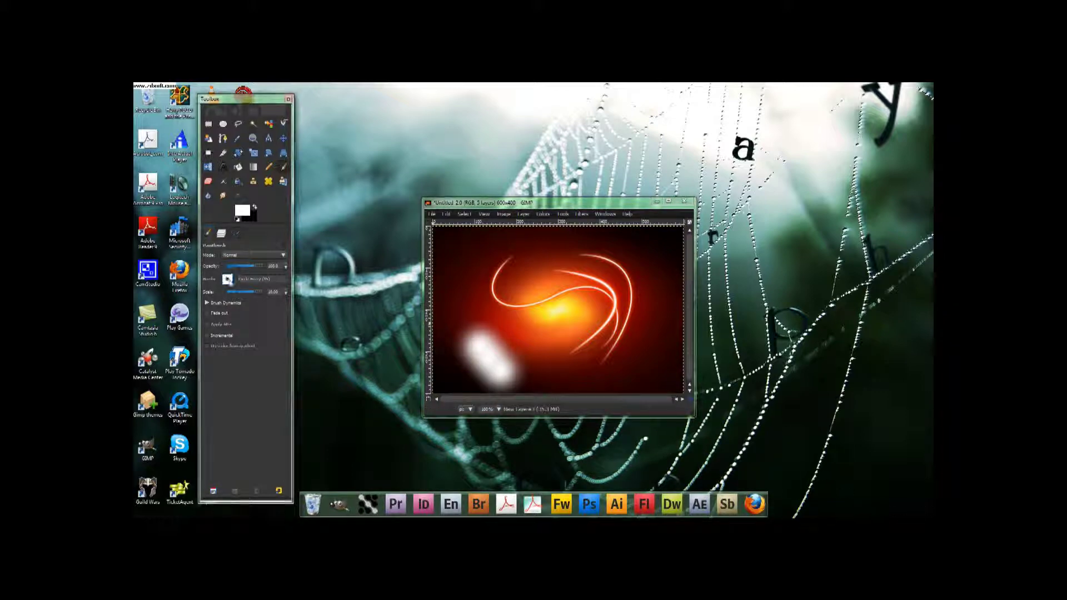
pyautogui.click(227, 279)
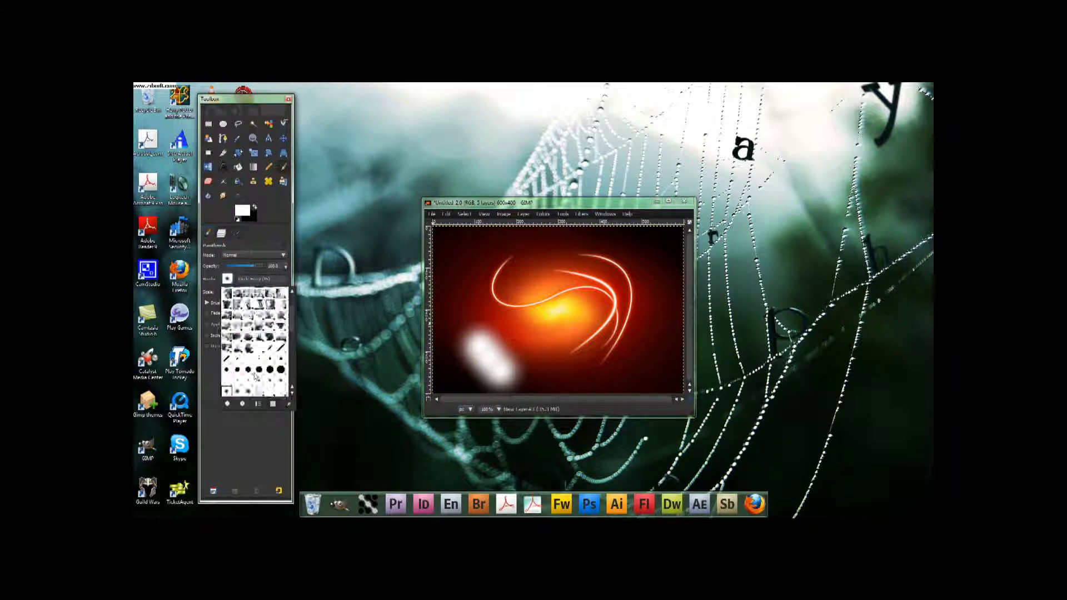
pyautogui.click(281, 382)
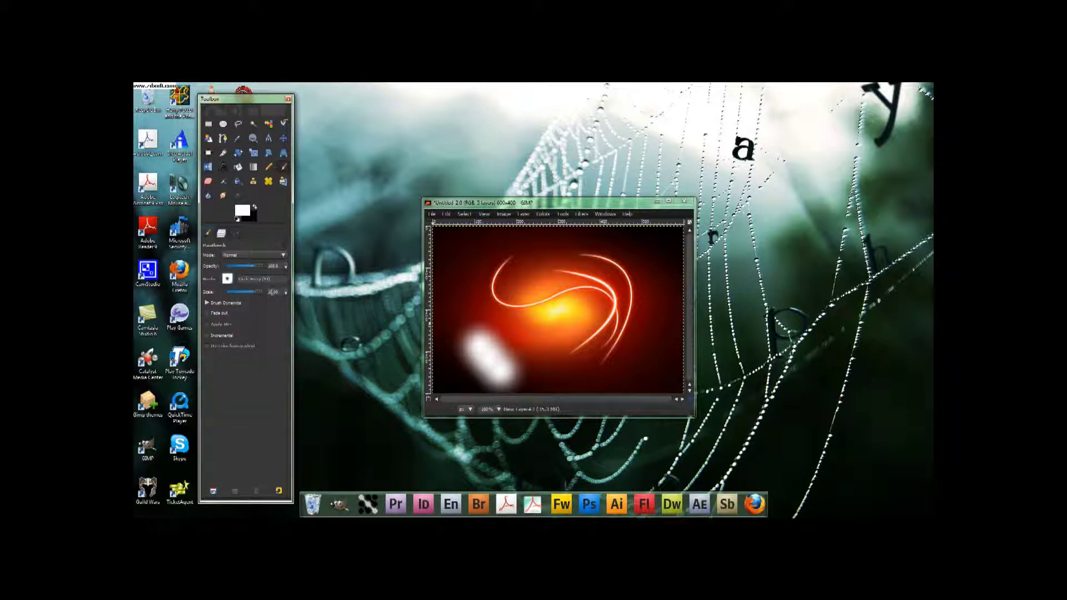
pyautogui.click(271, 291)
pyautogui.click(485, 300)
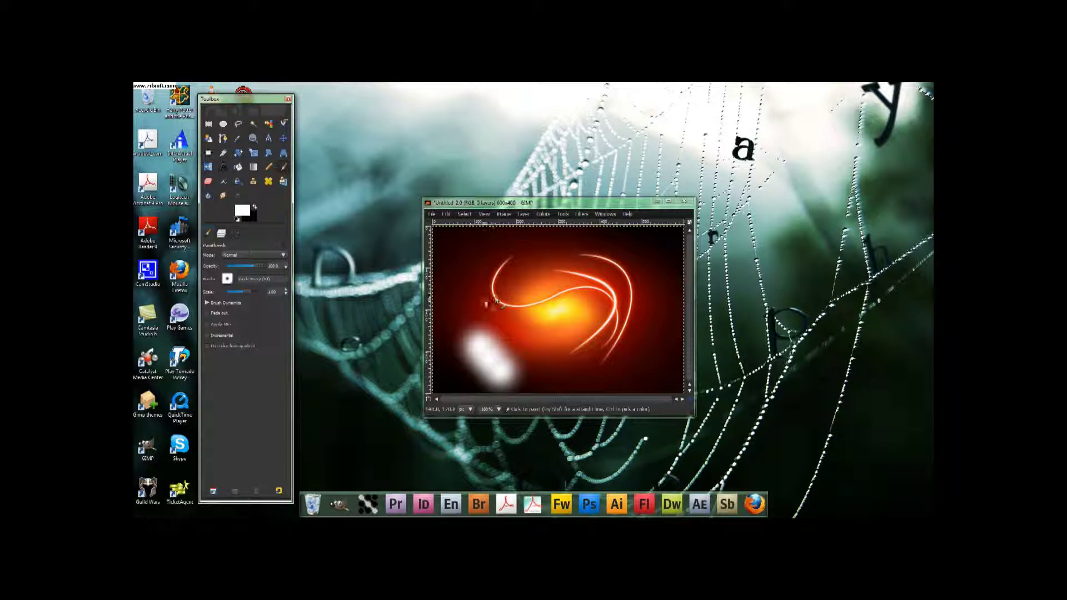
pyautogui.click(520, 280)
pyautogui.click(533, 333)
pyautogui.click(547, 349)
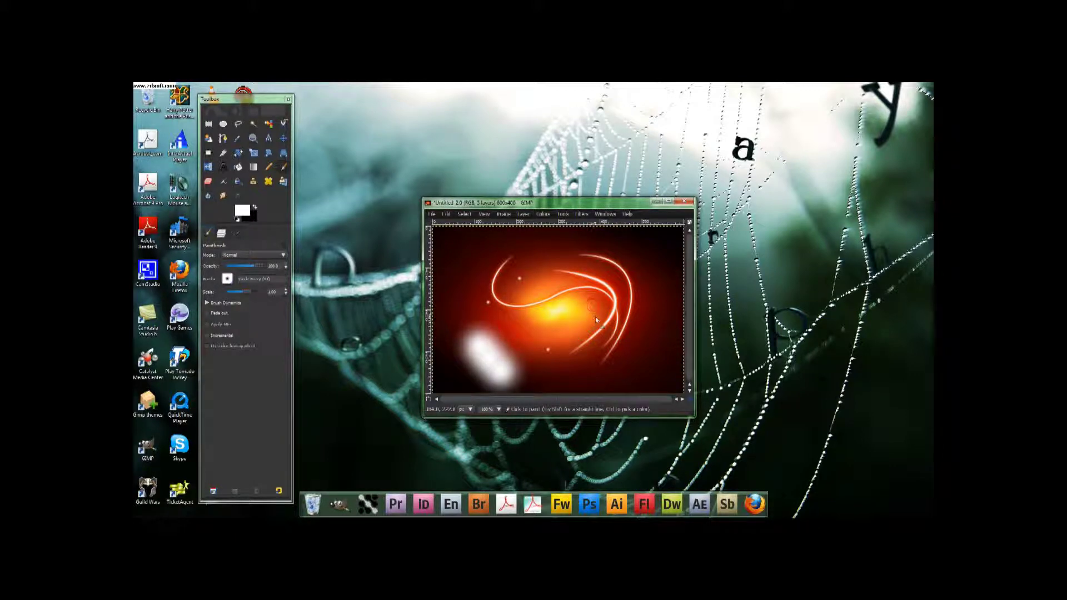
pyautogui.click(595, 317)
pyautogui.click(564, 271)
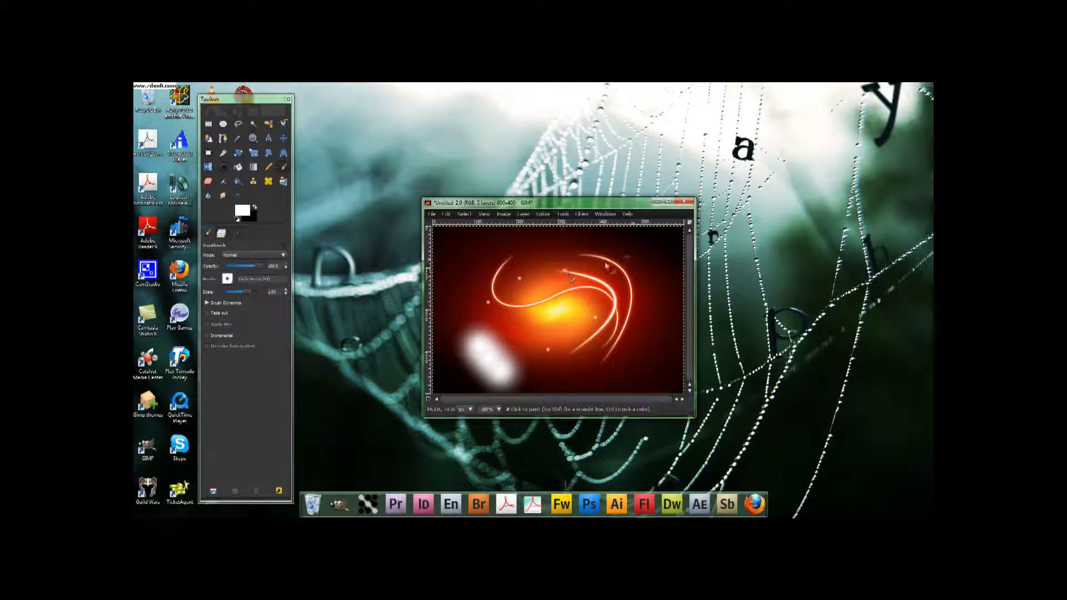
pyautogui.click(636, 252)
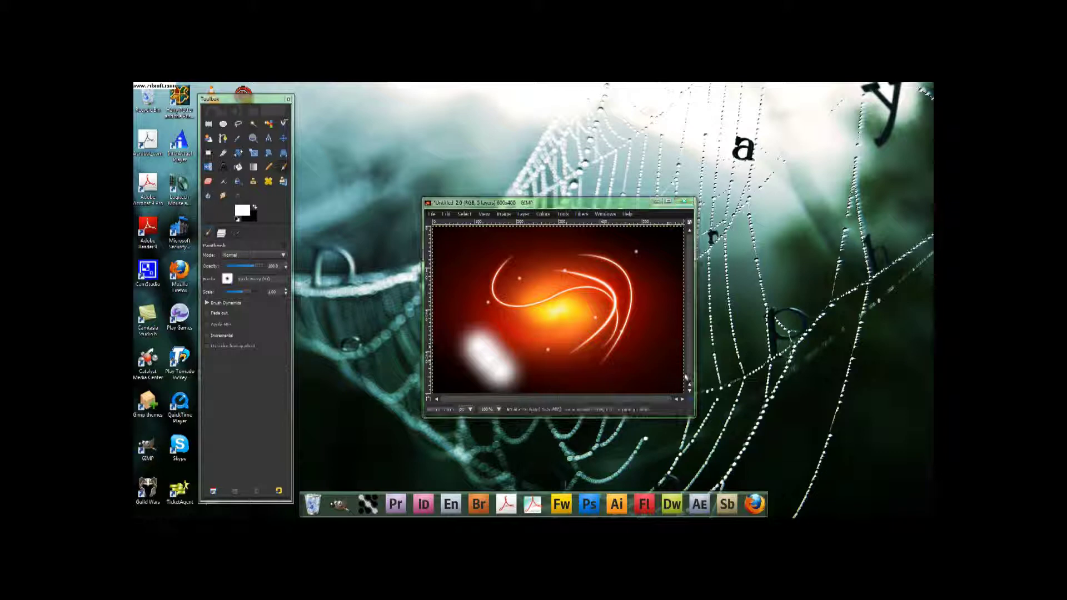
# - Apply the Ripple distortion with its default horizontal sine settings to the painted white blob and dots
pyautogui.click(581, 214)
pyautogui.moveTo(601, 278)
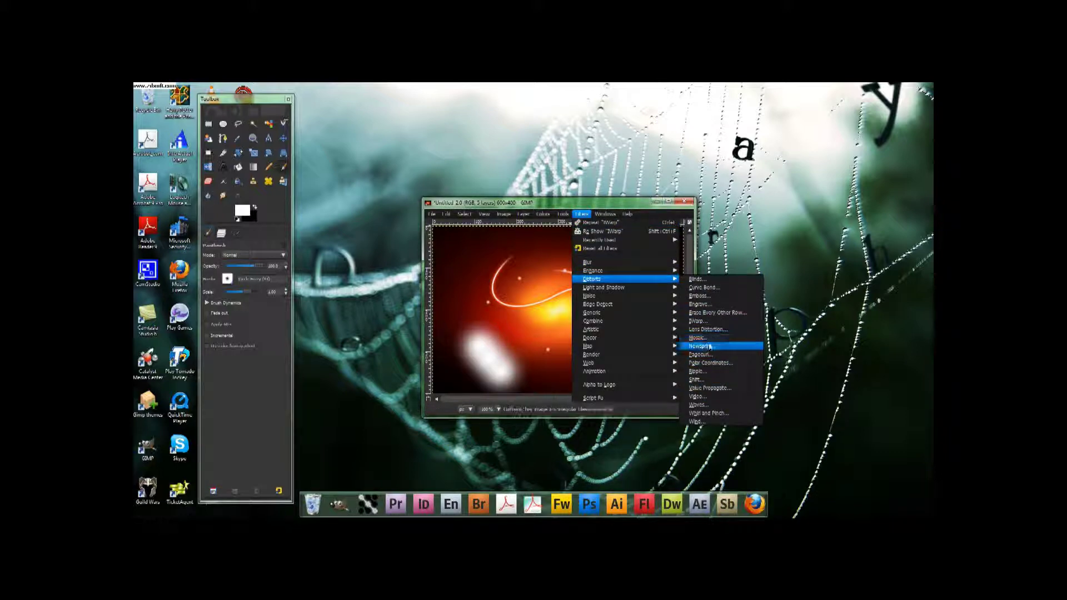
pyautogui.click(706, 372)
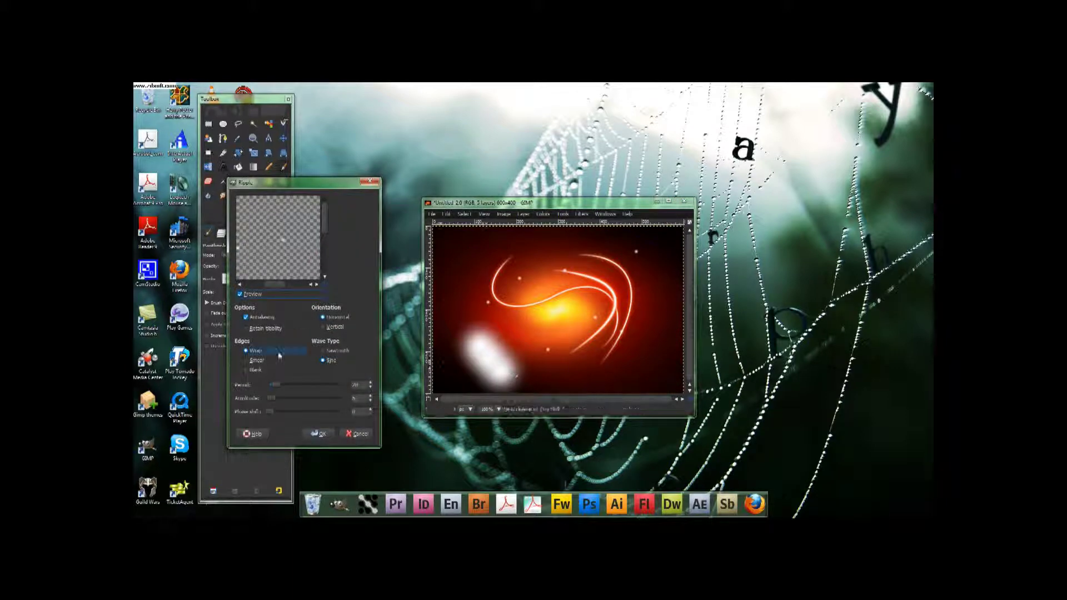
pyautogui.click(317, 434)
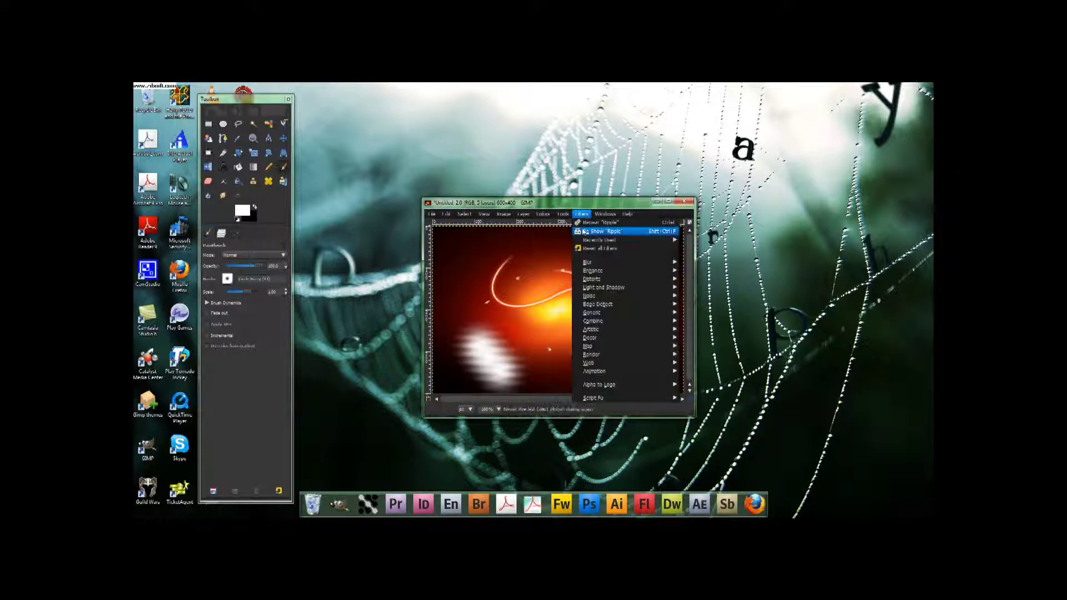
# - Apply the Whirl and Pinch distortion to swirl the rippled white blob and dots around the image center
pyautogui.click(581, 214)
pyautogui.moveTo(606, 279)
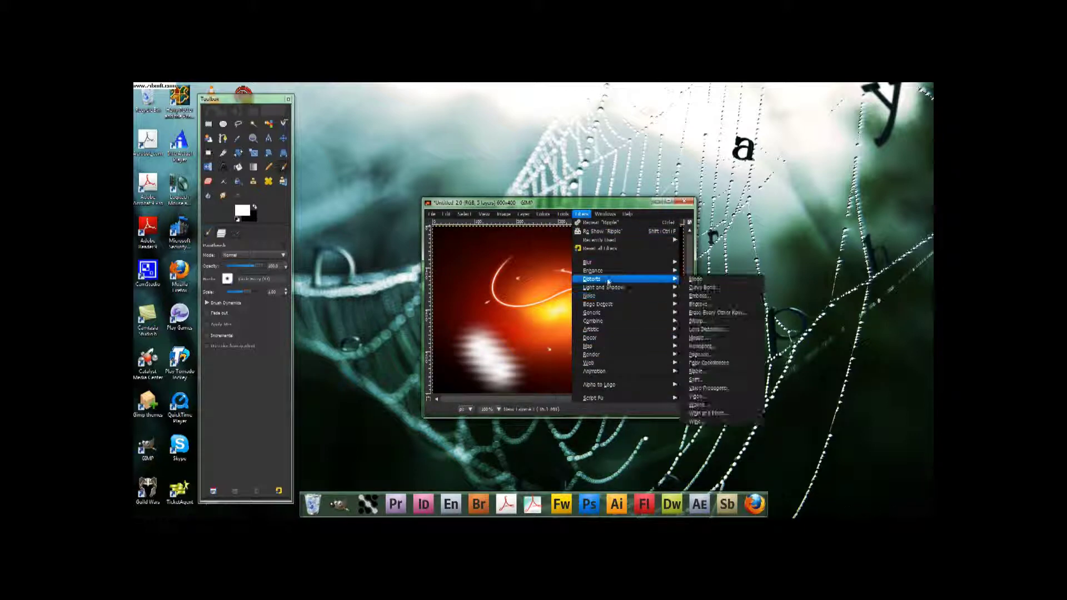
pyautogui.click(721, 412)
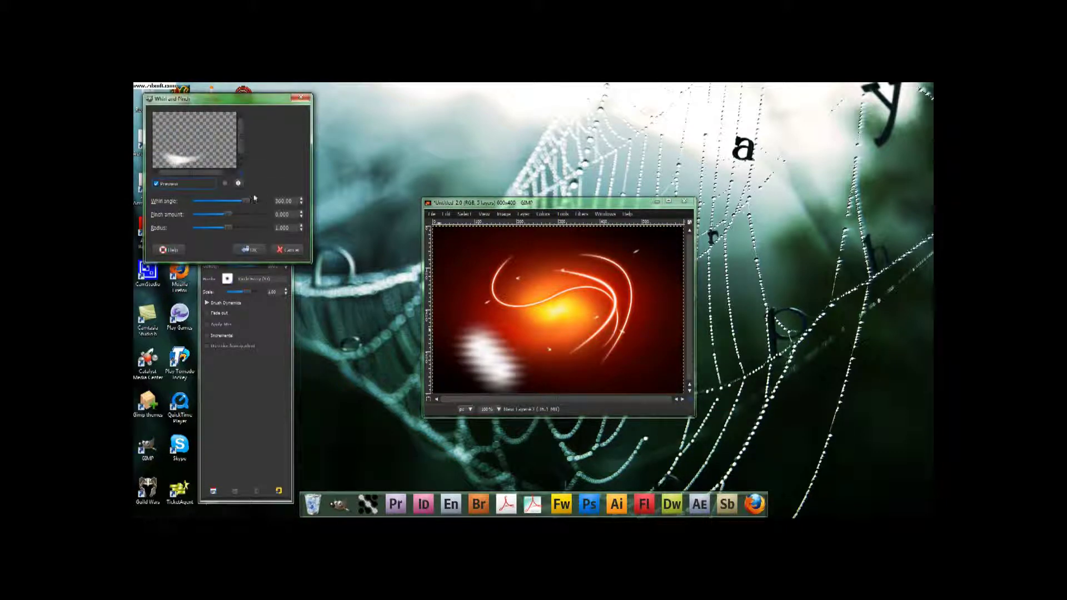
pyautogui.click(244, 249)
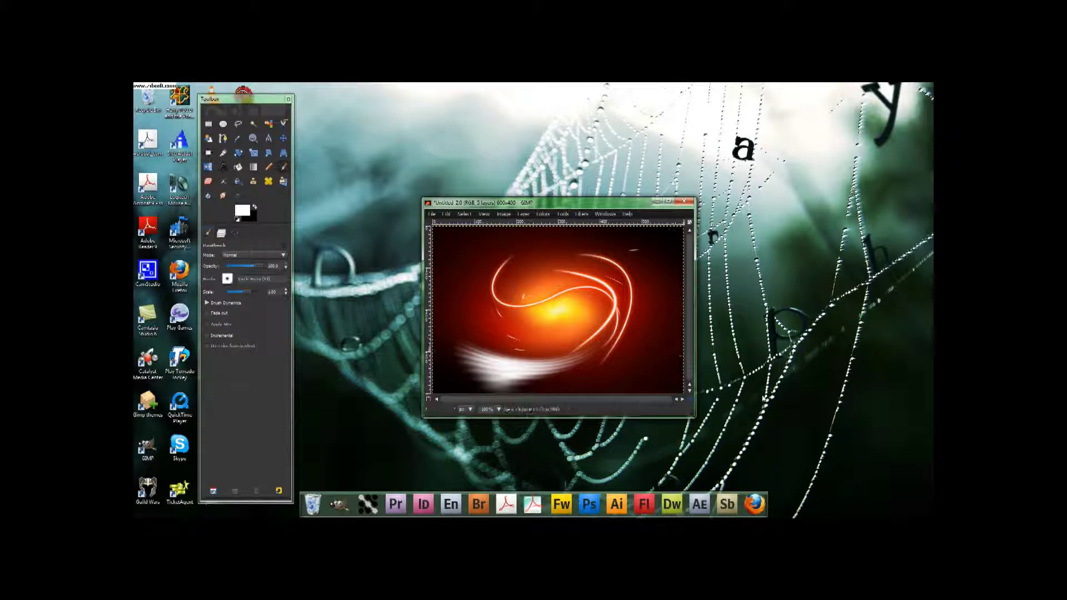
# - Duplicate the swirled white layer at the top of the layer stack
pyautogui.click(317, 298)
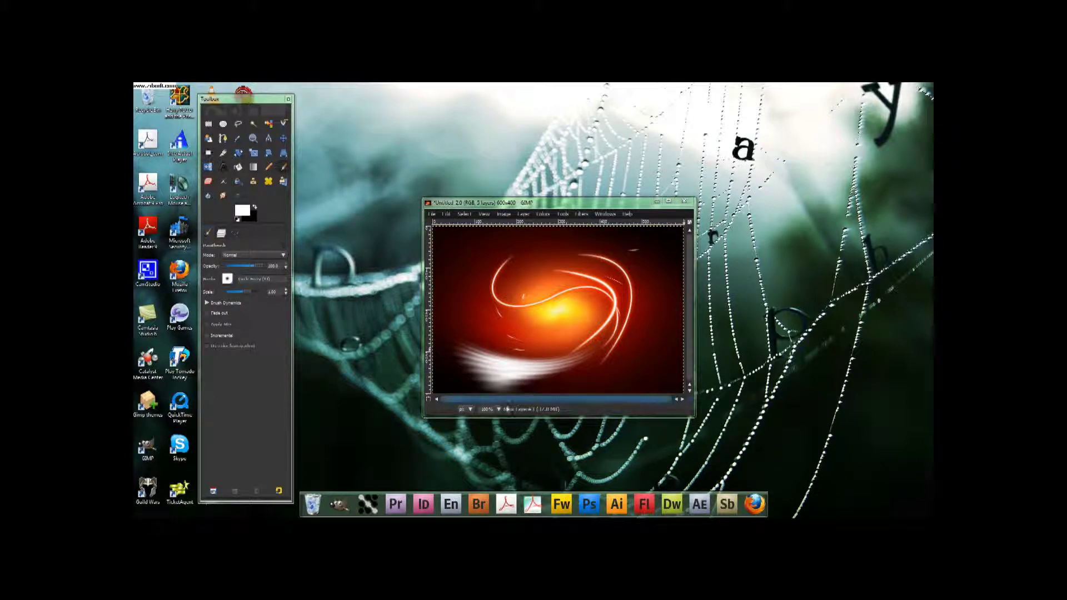
pyautogui.click(223, 233)
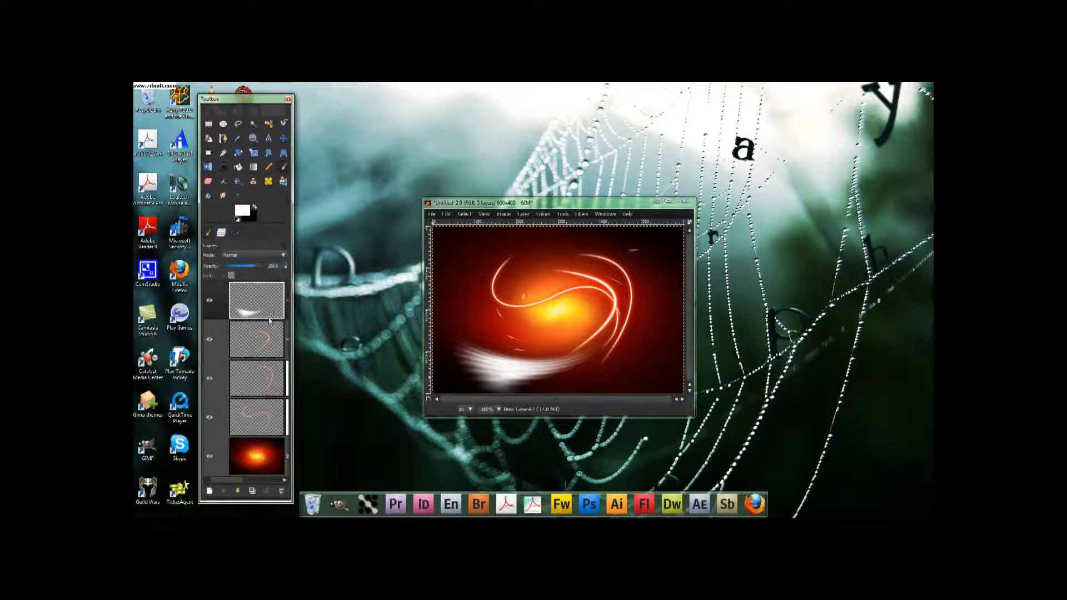
pyautogui.click(251, 491)
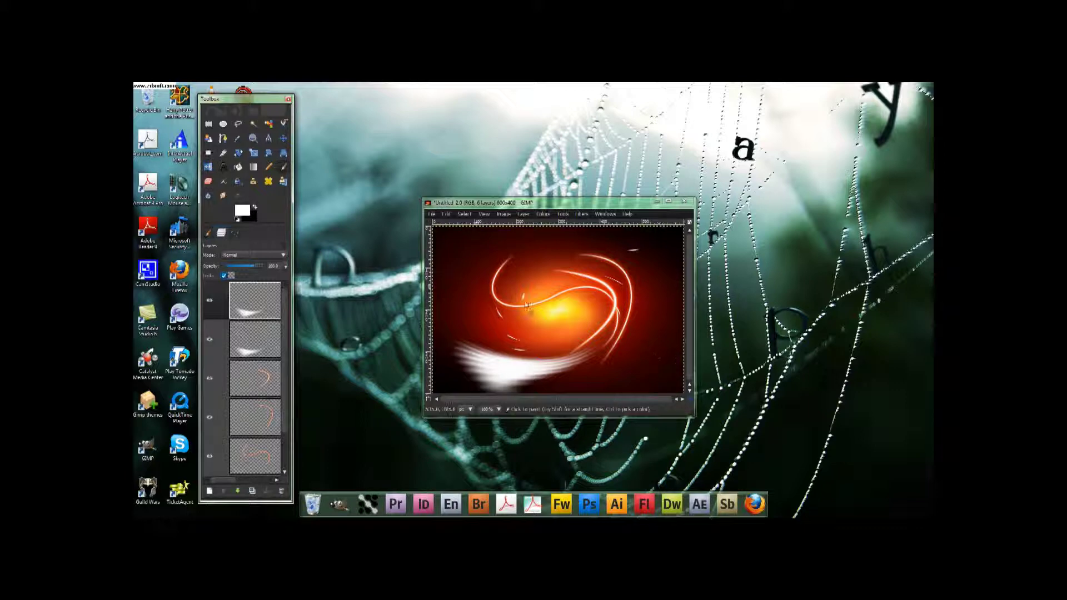
# - Set the foreground color to the bright orange from the saved color swatches
pyautogui.click(255, 208)
pyautogui.click(239, 214)
pyautogui.click(416, 233)
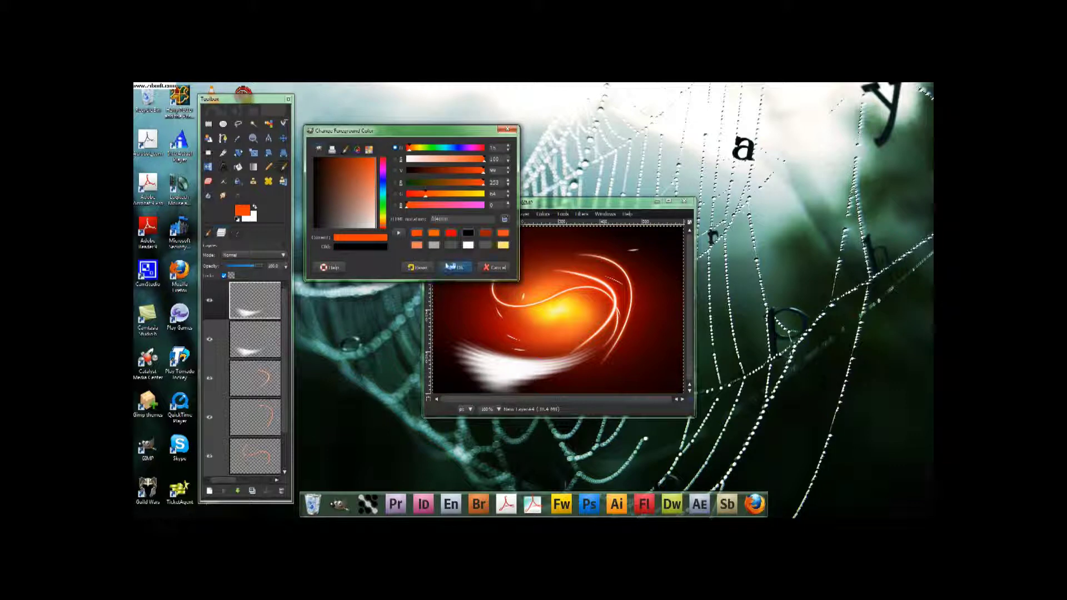
pyautogui.click(455, 267)
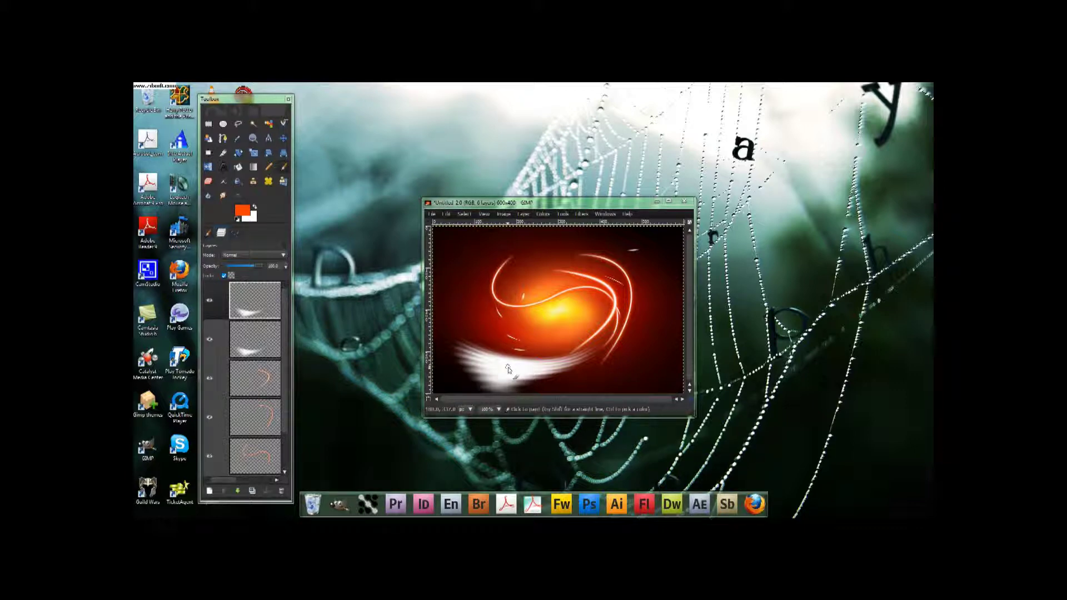
# - Fill the white shape on the duplicated top layer with the orange foreground color using Bucket Fill, keeping its transparency locked, and unlock it
pyautogui.moveTo(243, 213); pyautogui.dragTo(493, 369)
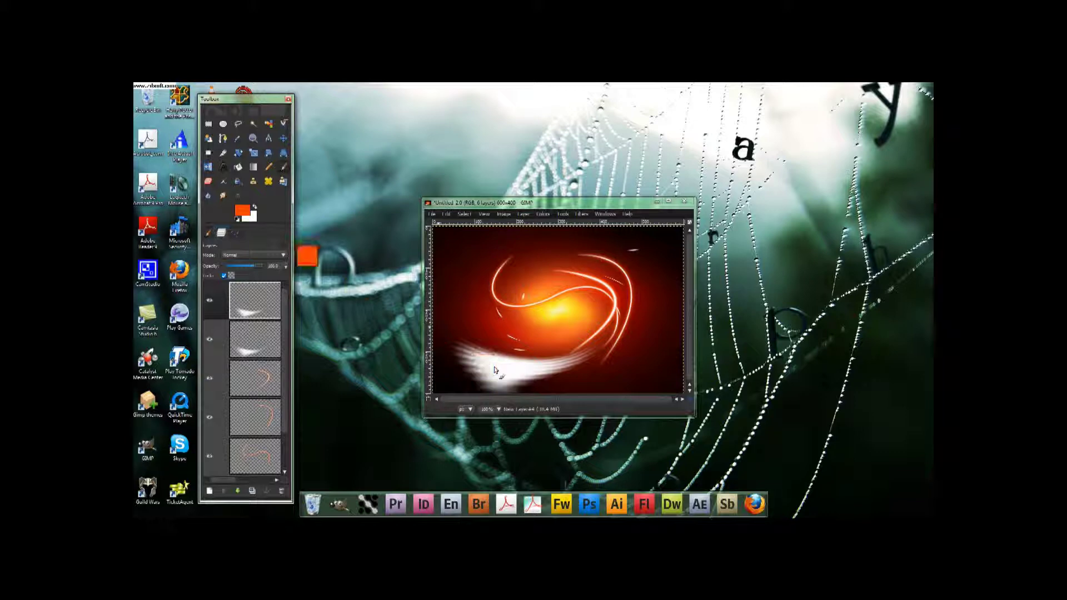
pyautogui.moveTo(243, 213); pyautogui.dragTo(538, 373)
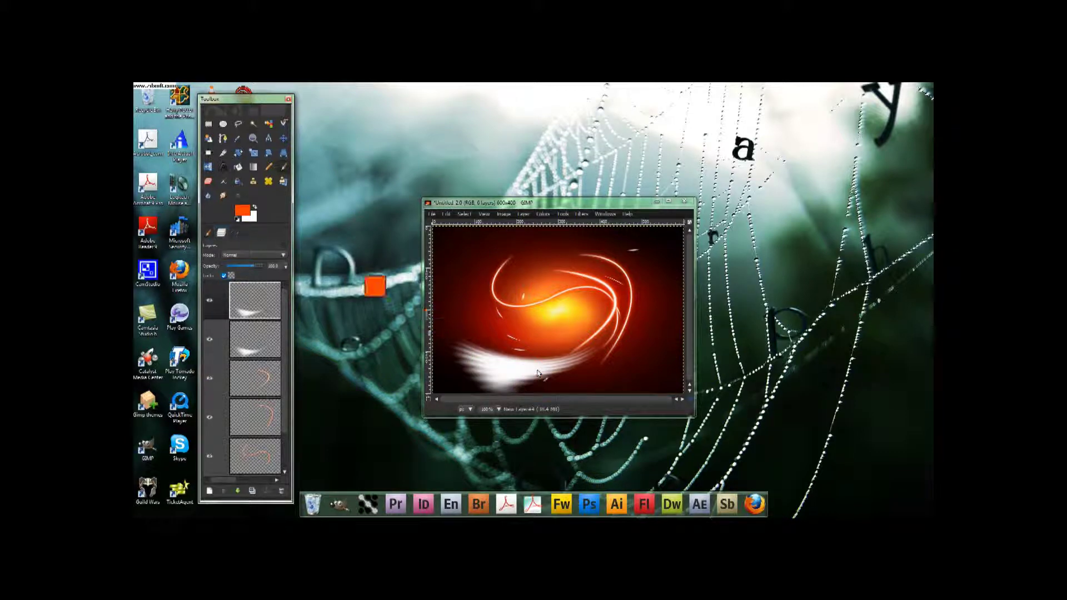
pyautogui.click(238, 167)
pyautogui.click(504, 370)
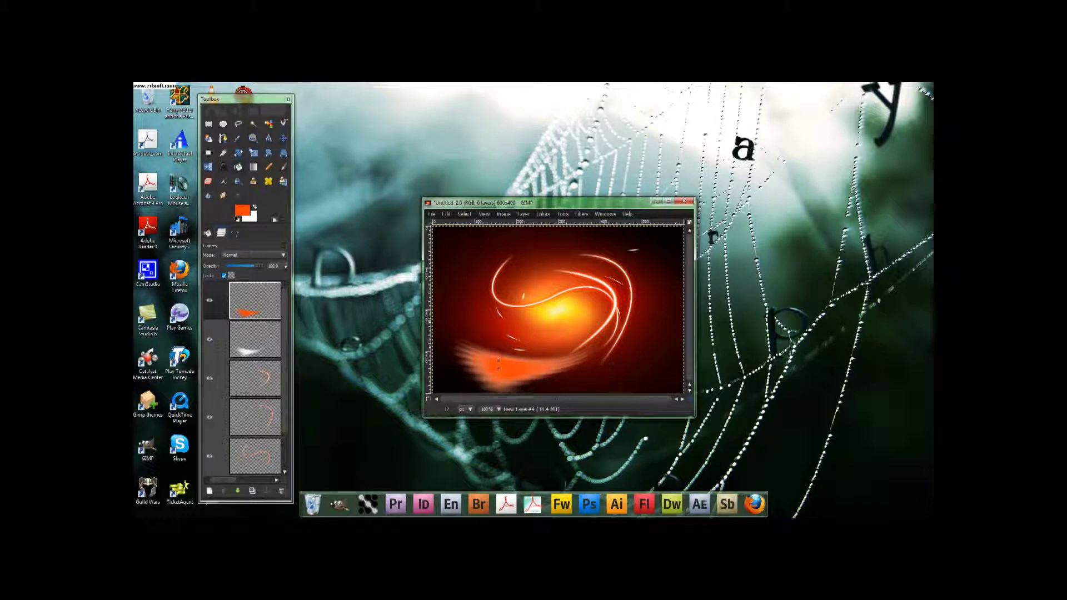
pyautogui.click(283, 167)
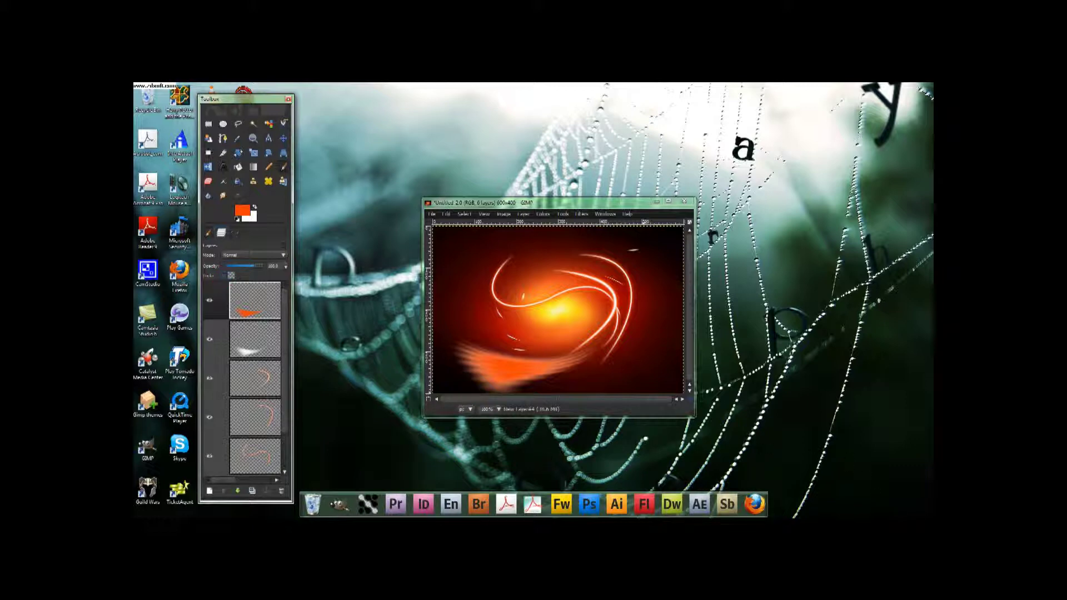
# - Apply a Gaussian Blur with the RLE method to the orange swirl layer
pyautogui.click(581, 215)
pyautogui.moveTo(607, 273)
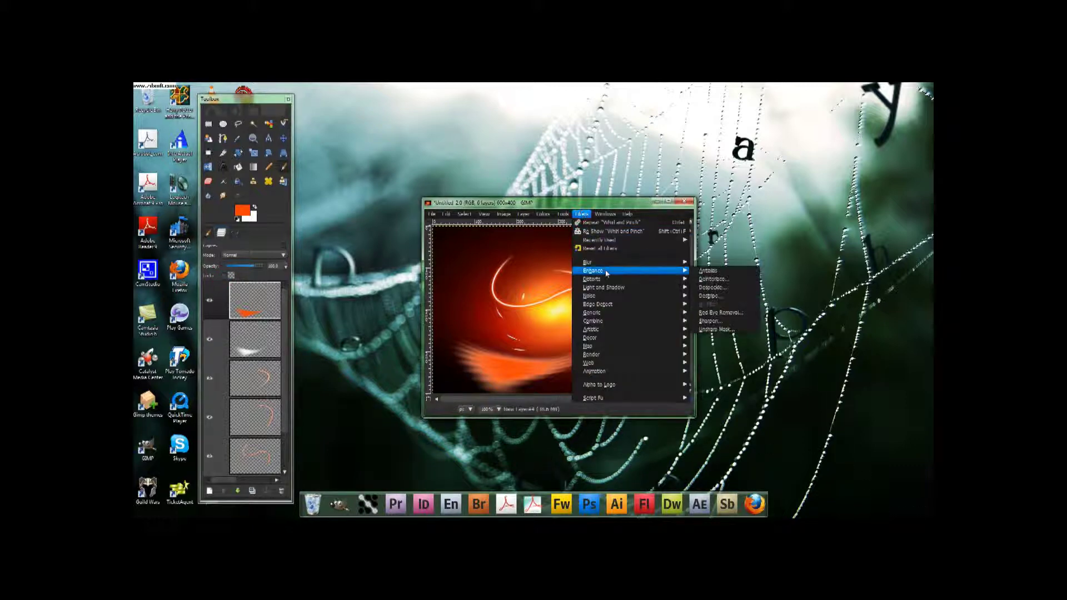
pyautogui.click(716, 270)
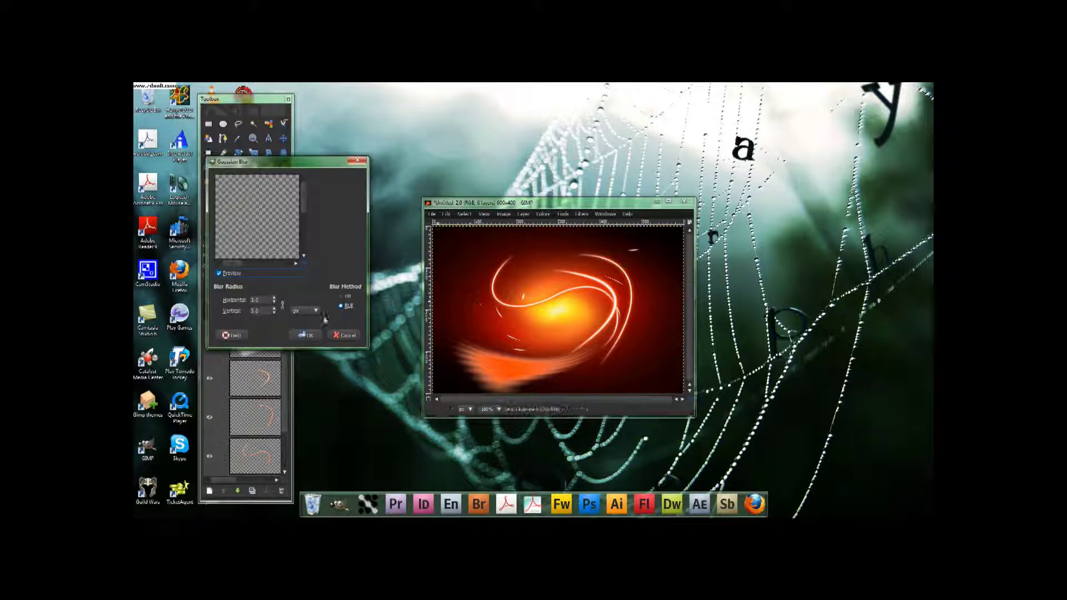
pyautogui.scroll(-3, 264, 299)
pyautogui.click(306, 332)
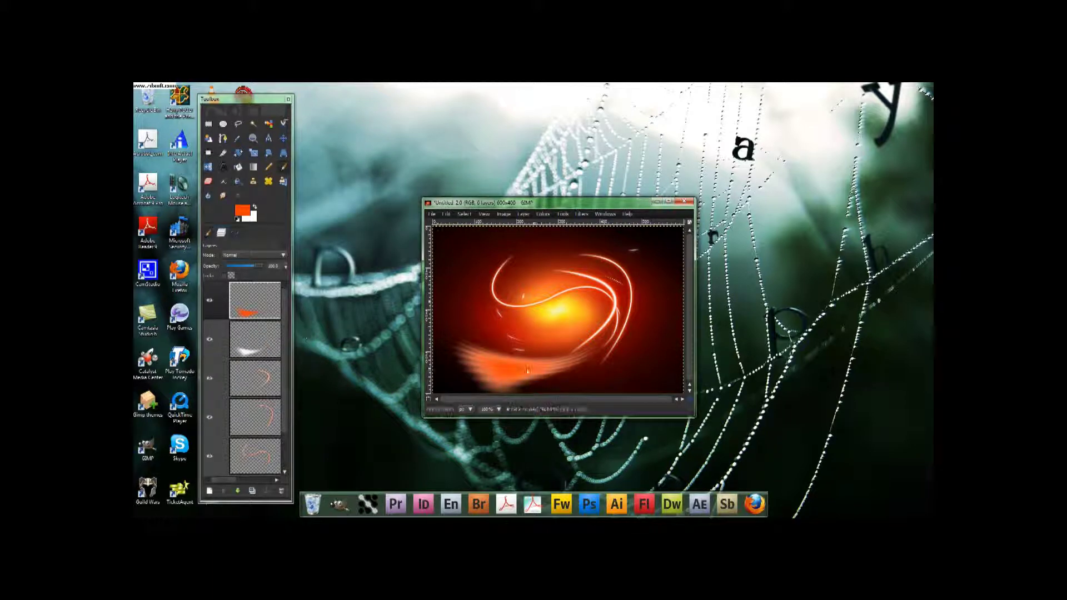
# - Duplicate the blurred orange layer and raise the white swirl layer to the top of the layer stack
pyautogui.click(252, 492)
pyautogui.moveTo(254, 389); pyautogui.dragTo(234, 283)
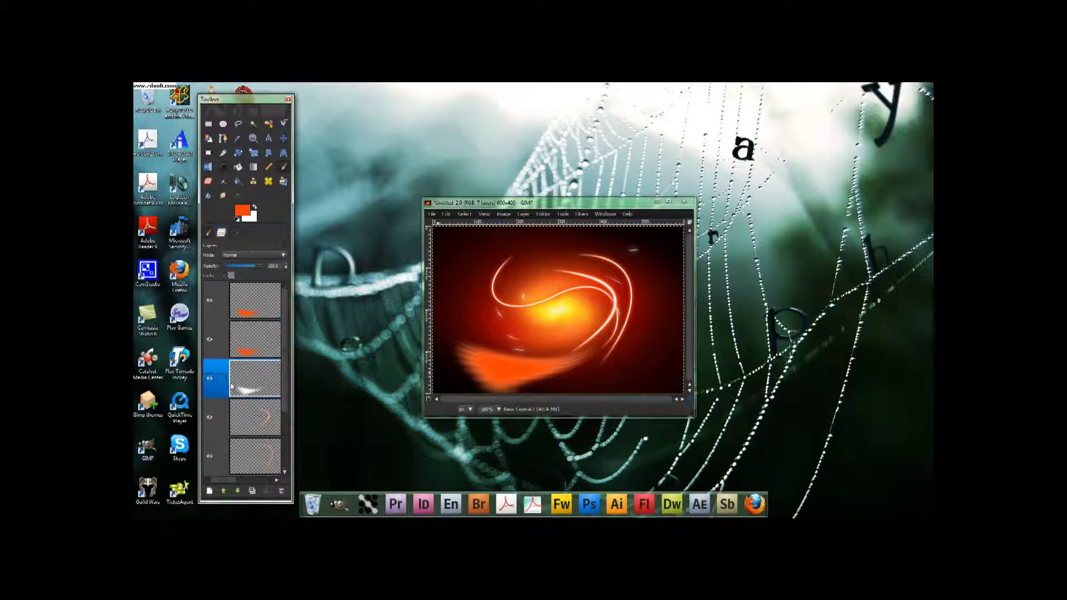
pyautogui.moveTo(244, 385); pyautogui.dragTo(234, 287)
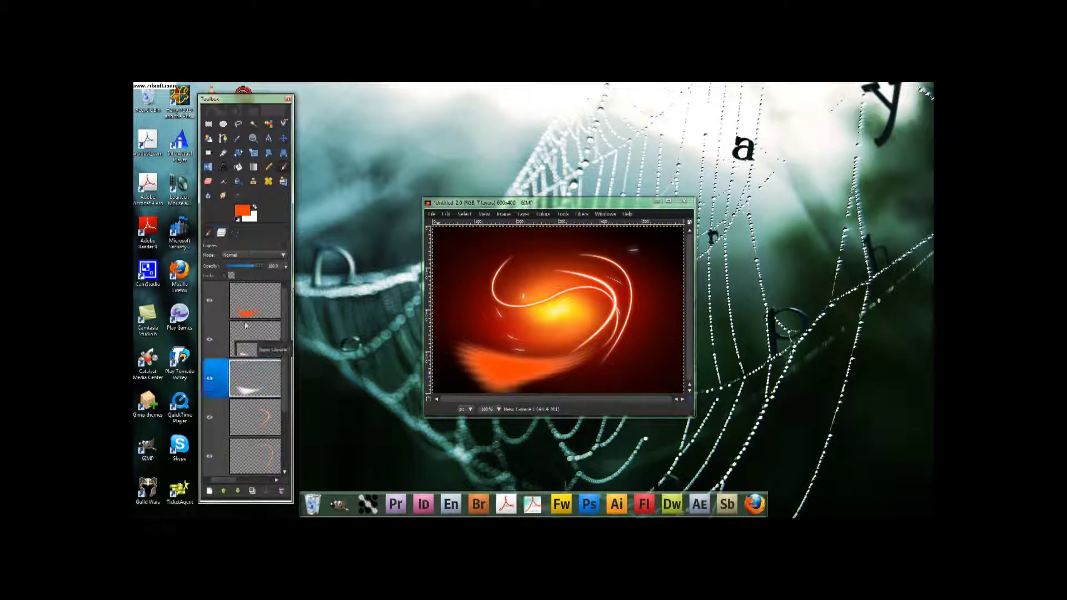
pyautogui.click(223, 491)
pyautogui.click(223, 491)
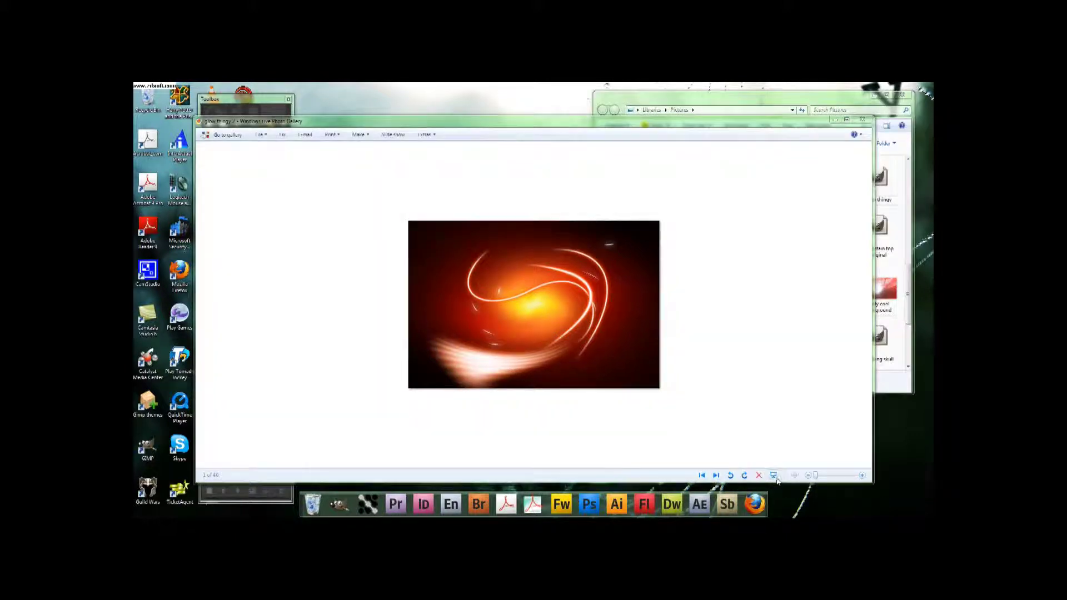
# - Examine the finished picture "glow thingy 2" in Windows Live Photo Gallery, repositioning the viewer window for a clear view
pyautogui.click(774, 476)
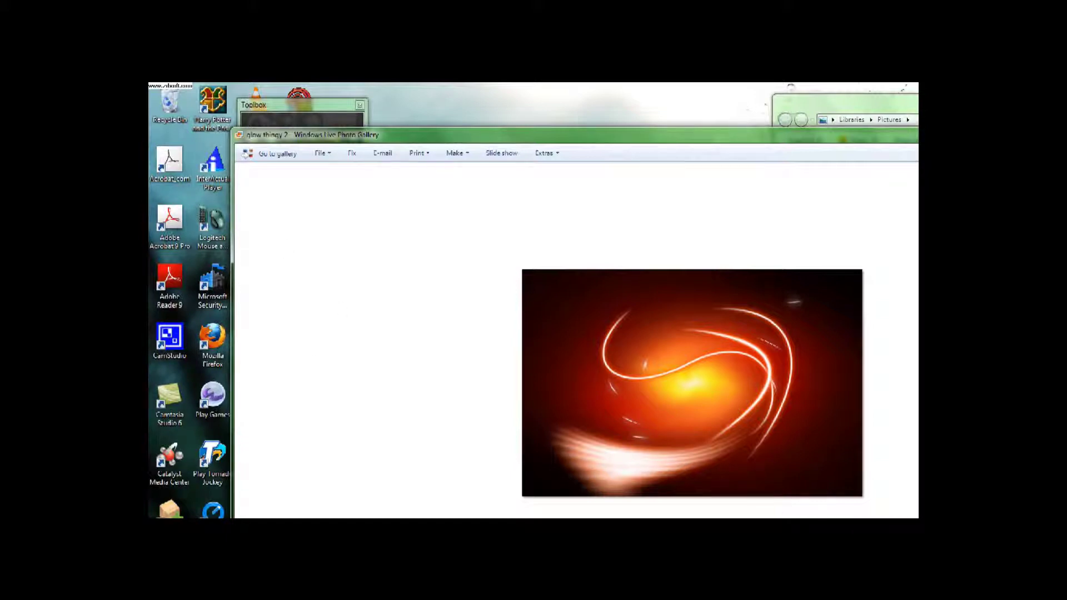
pyautogui.moveTo(389, 135); pyautogui.dragTo(297, 107)
pyautogui.scroll(3, 599, 354)
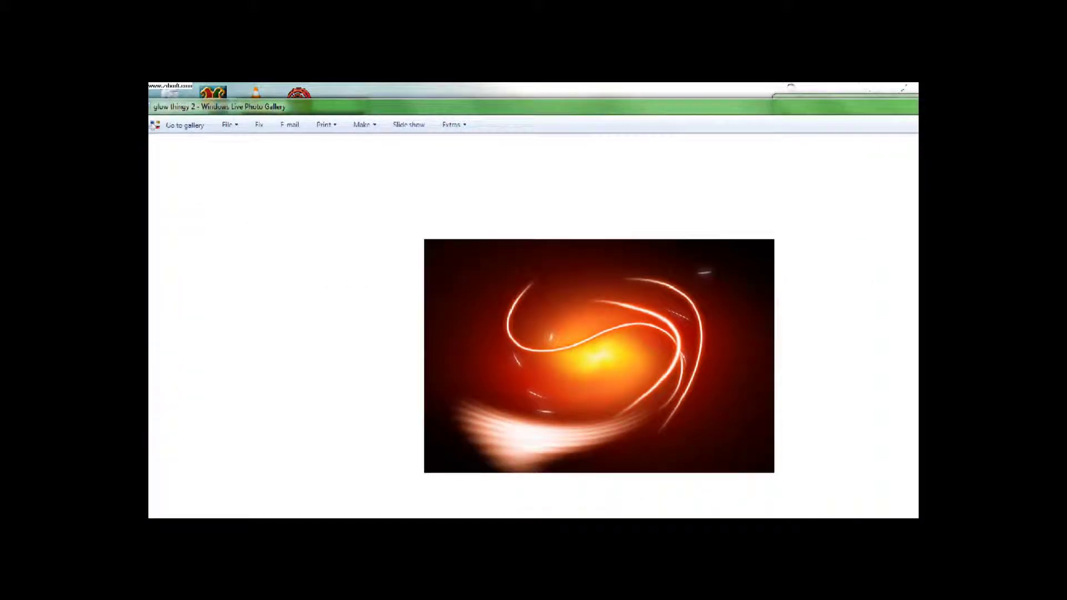